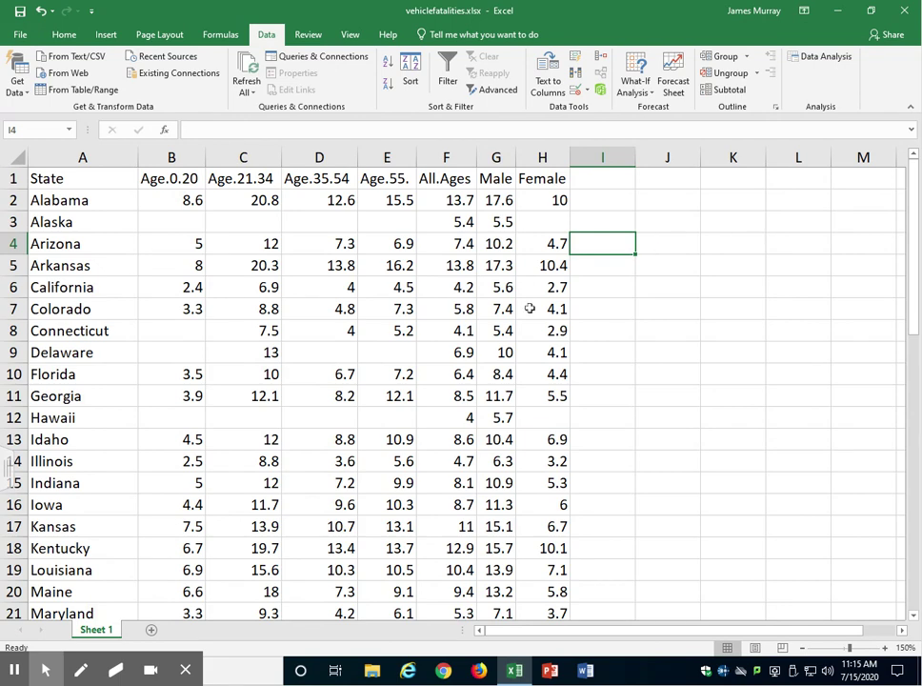
- Inspect the Age.21.34 and Age.35.54 columns and the Delaware row for missing values
click(252, 155)
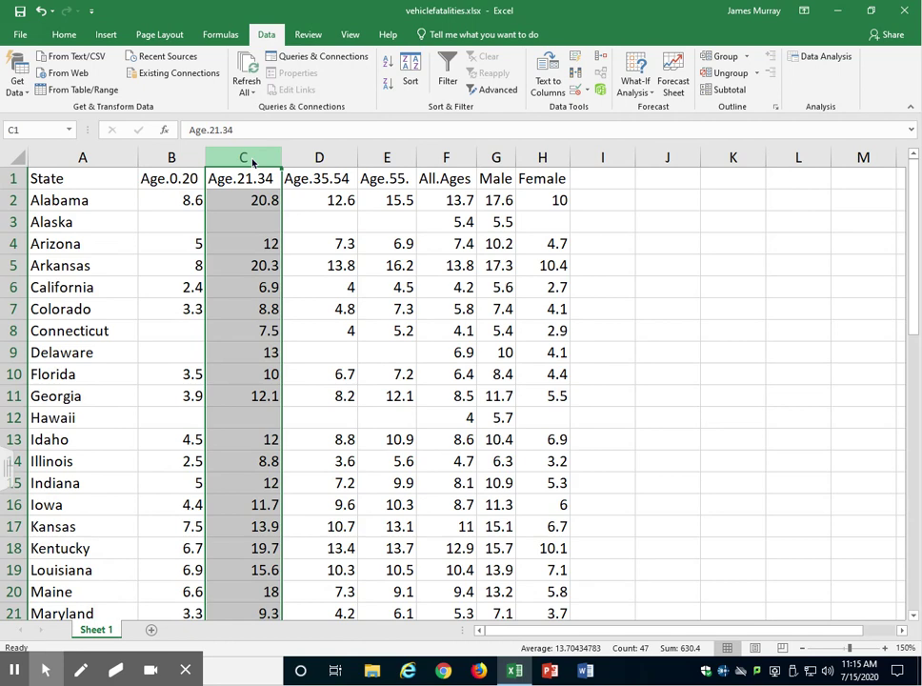
click(335, 155)
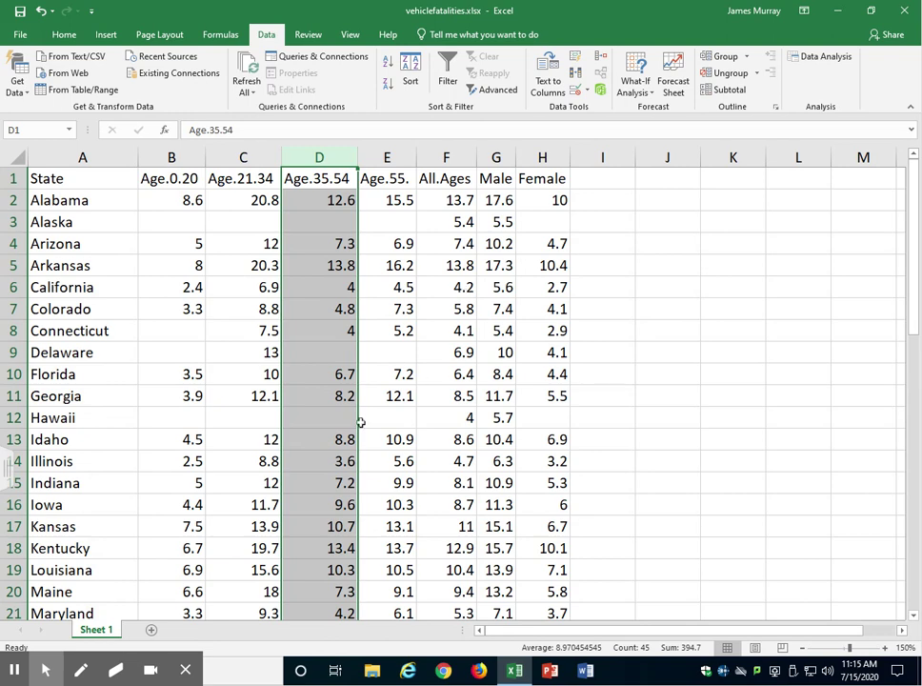
click(10, 353)
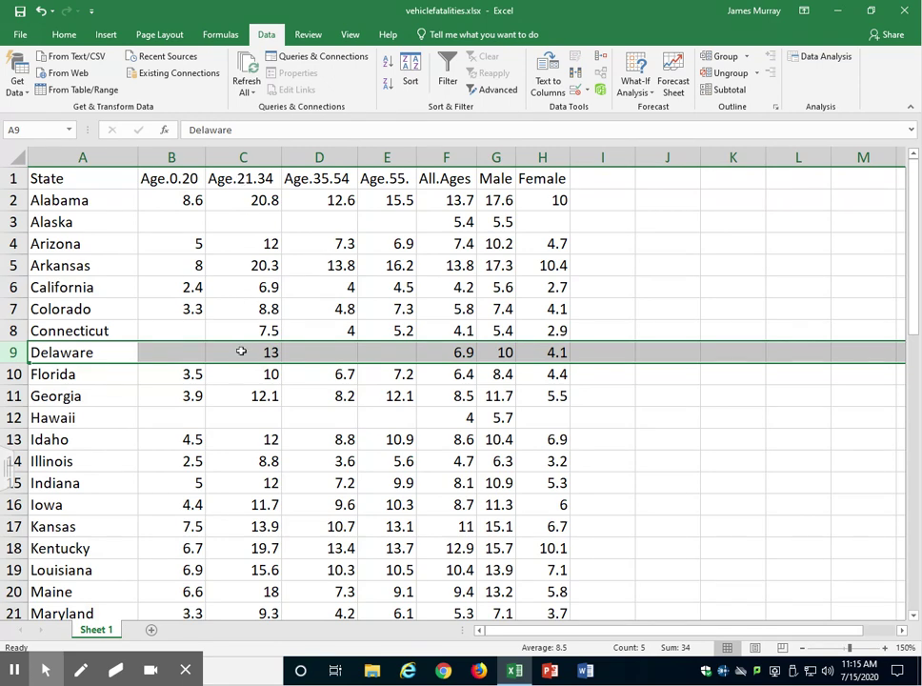
click(345, 351)
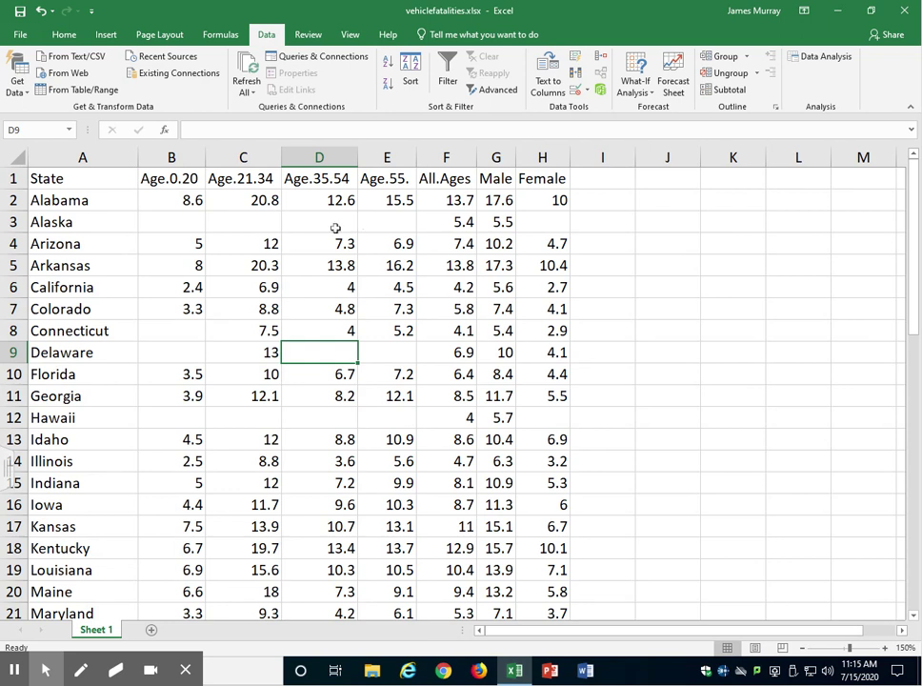
- Turn on column filters for the vehicle fatalities table, starting from the State header
click(52, 183)
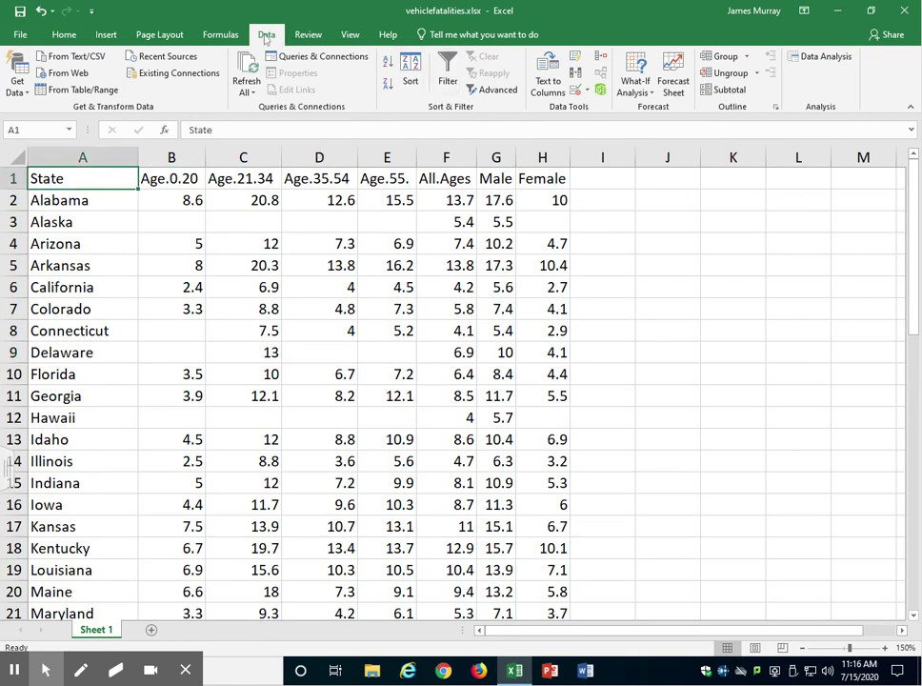
click(445, 72)
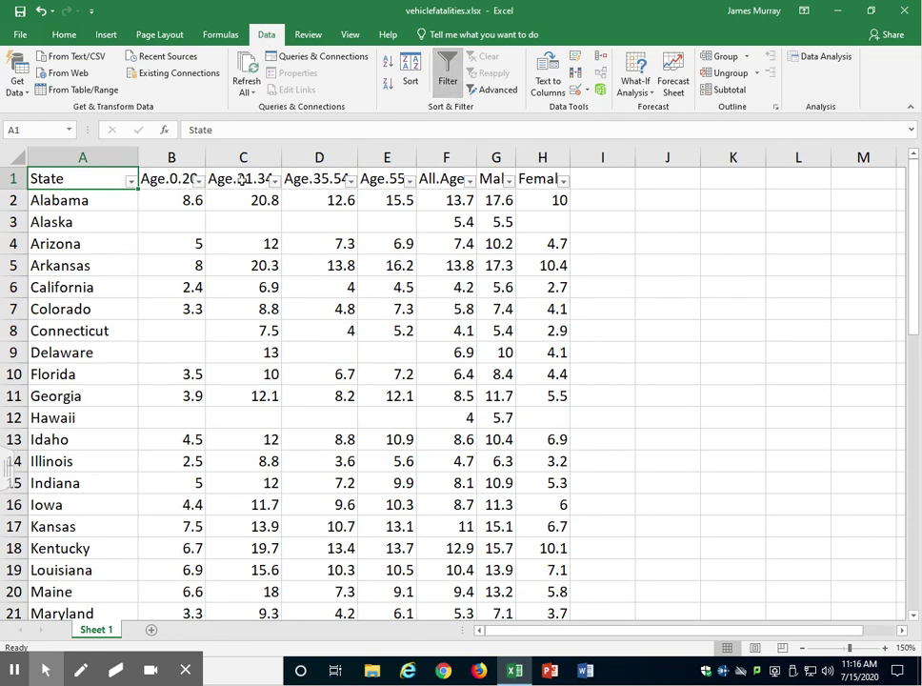
click(243, 178)
key(Right)
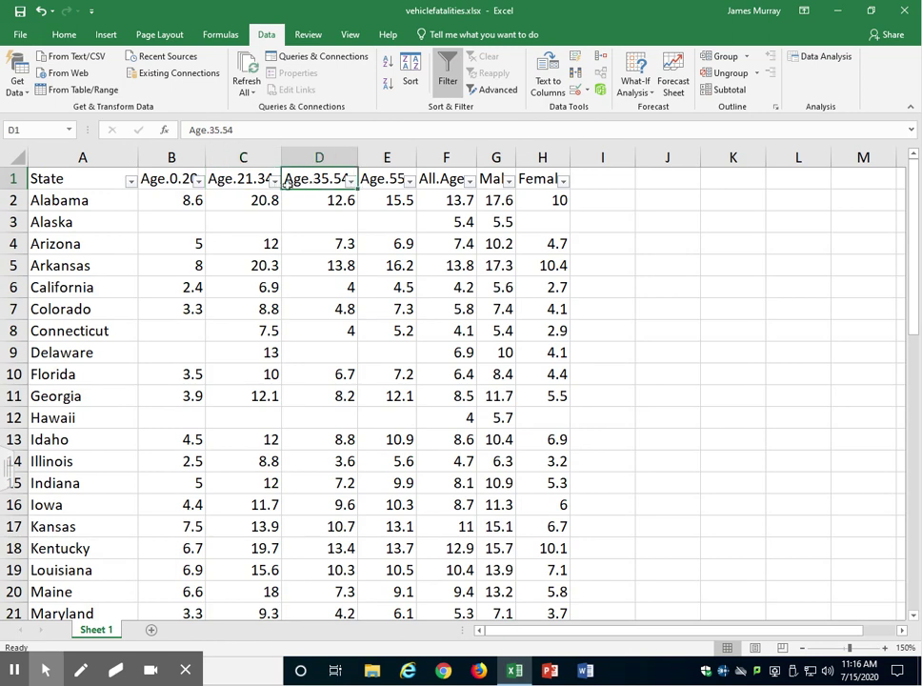
key(Left)
key(Right)
key(Left)
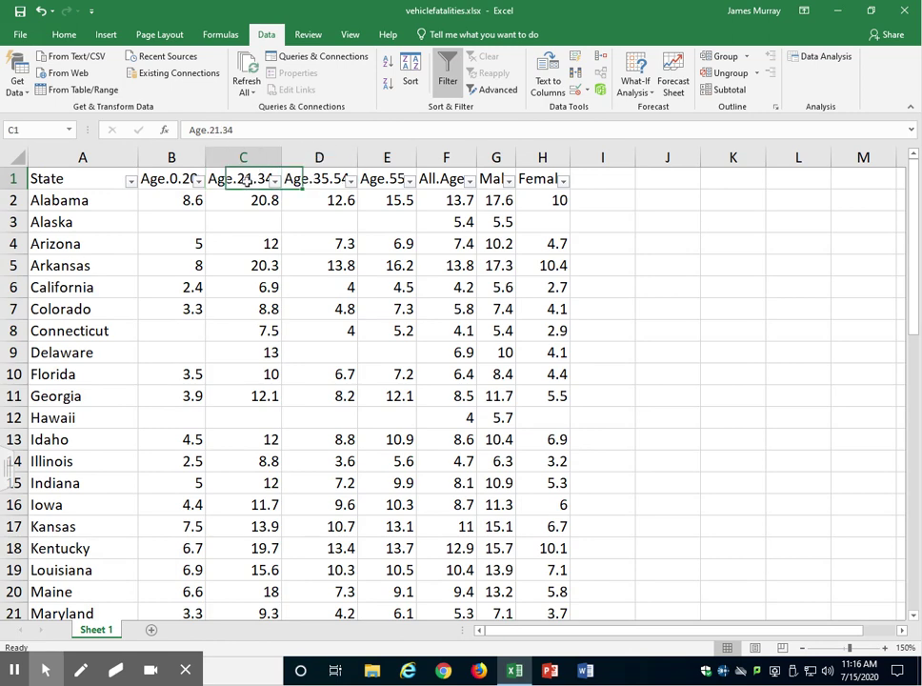
- Filter the Age.21.34 column to exclude blanks
click(274, 180)
scroll(200, 375, down, 10)
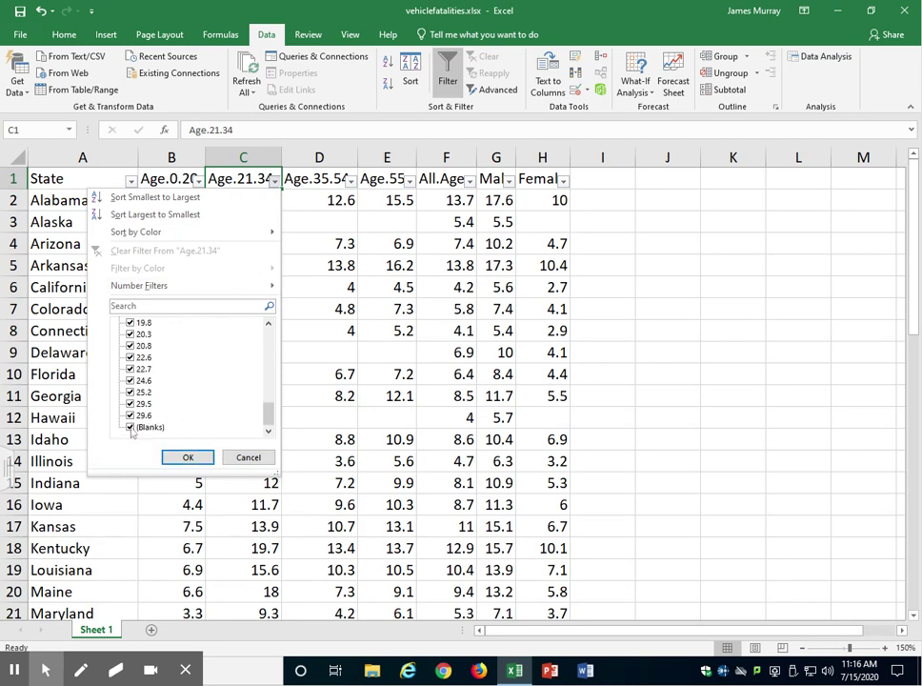
click(131, 428)
click(186, 457)
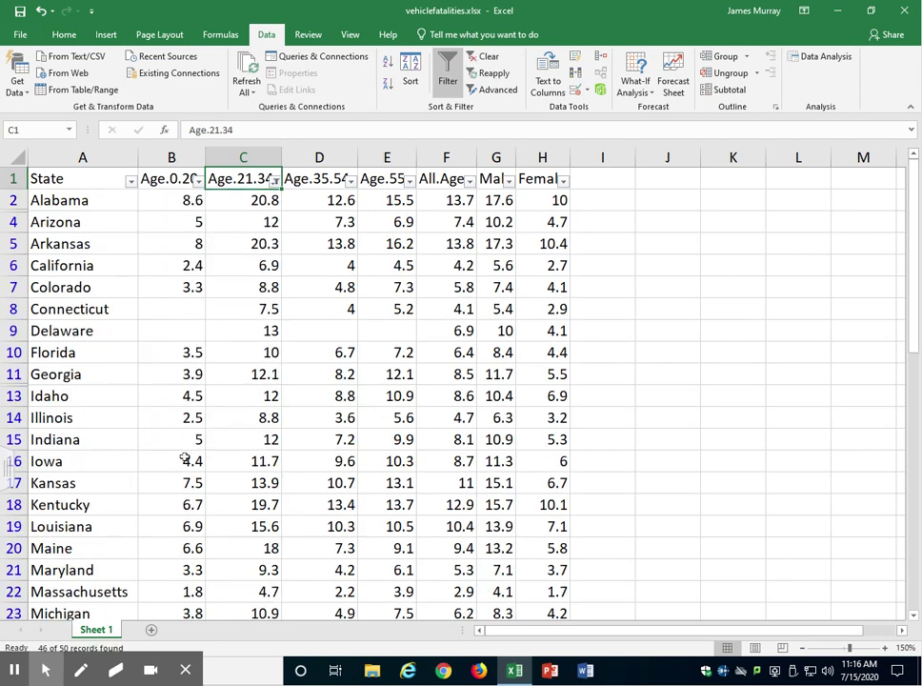
- Filter the Age.35.54 column to exclude blanks as well
click(242, 155)
click(316, 178)
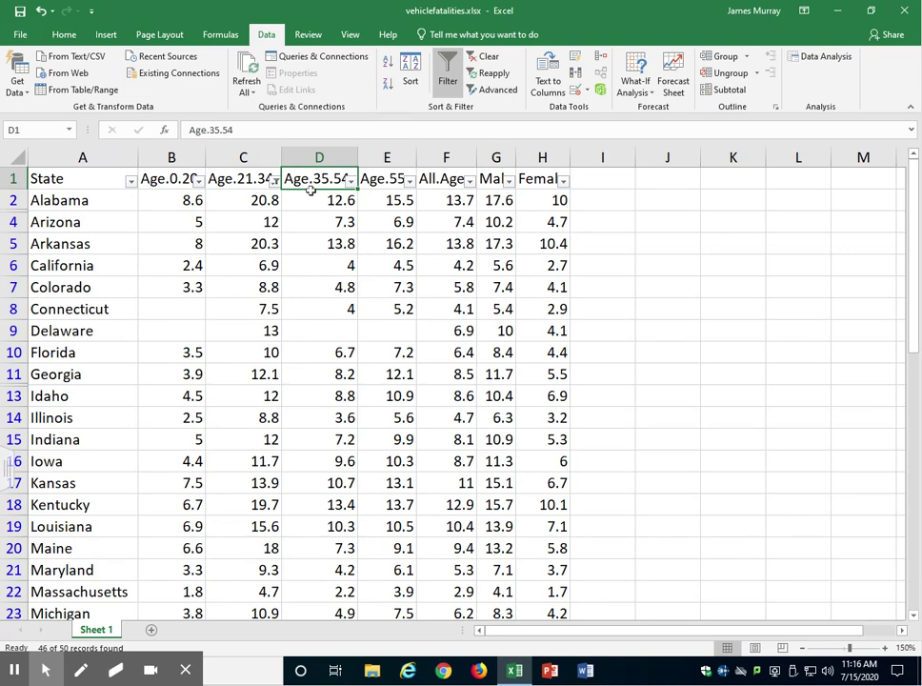
click(352, 181)
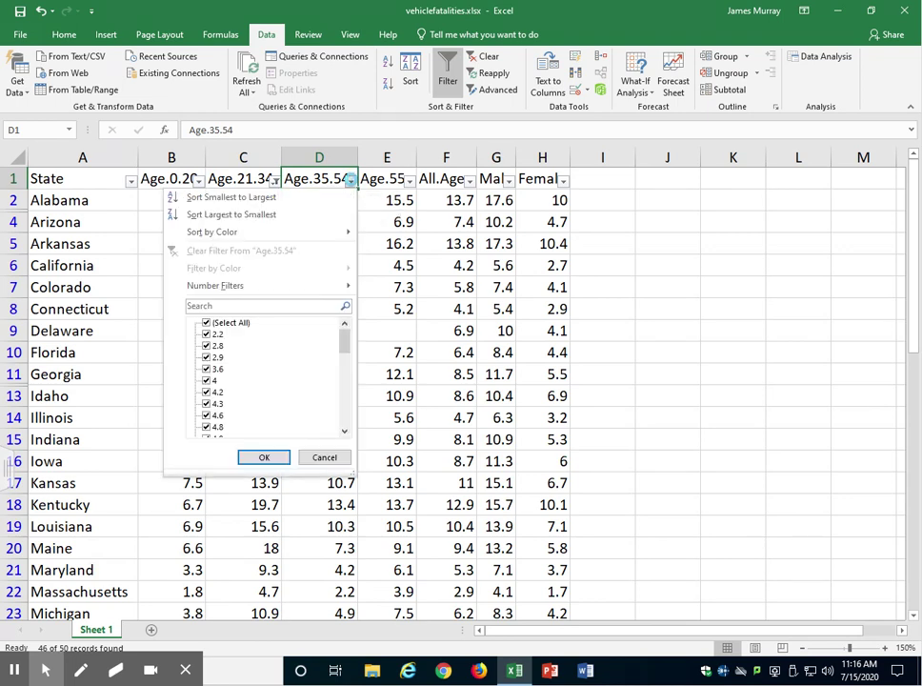
scroll(278, 378, down, 10)
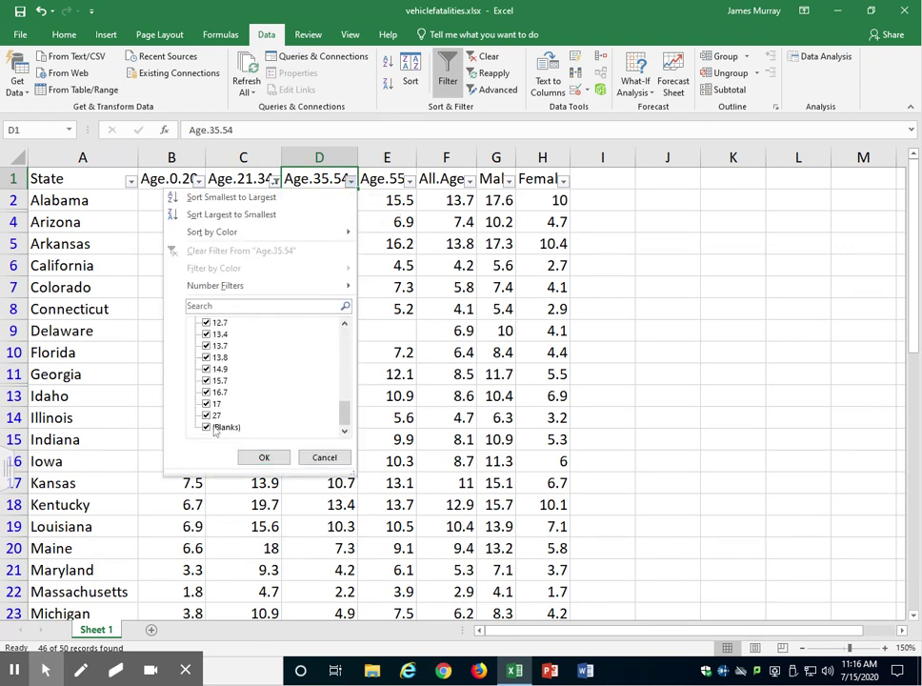
click(213, 428)
click(264, 456)
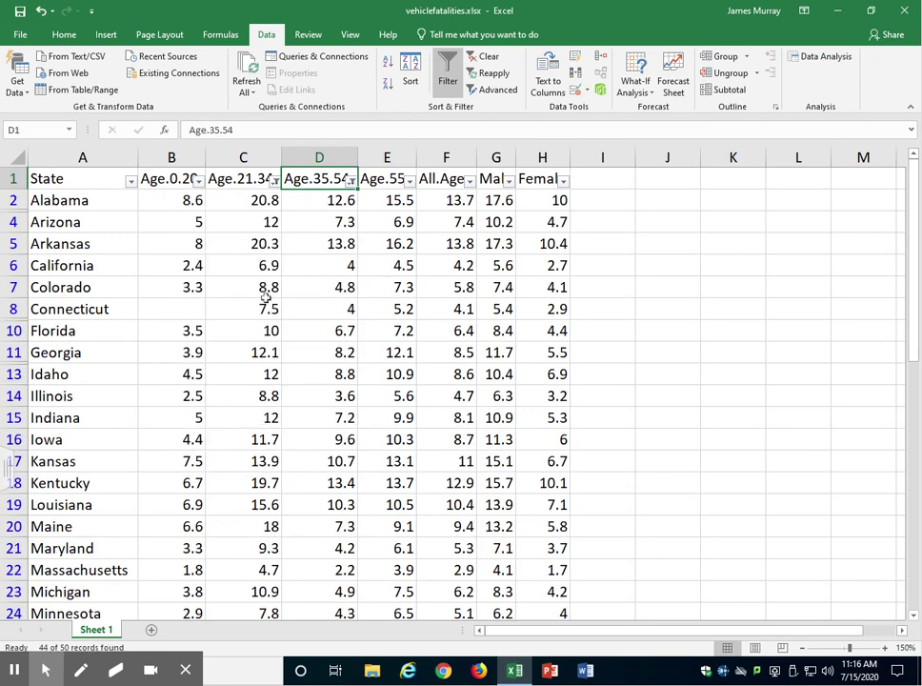
- Check the two filtered age columns, and copy the whole filtered table including its headers
click(243, 157)
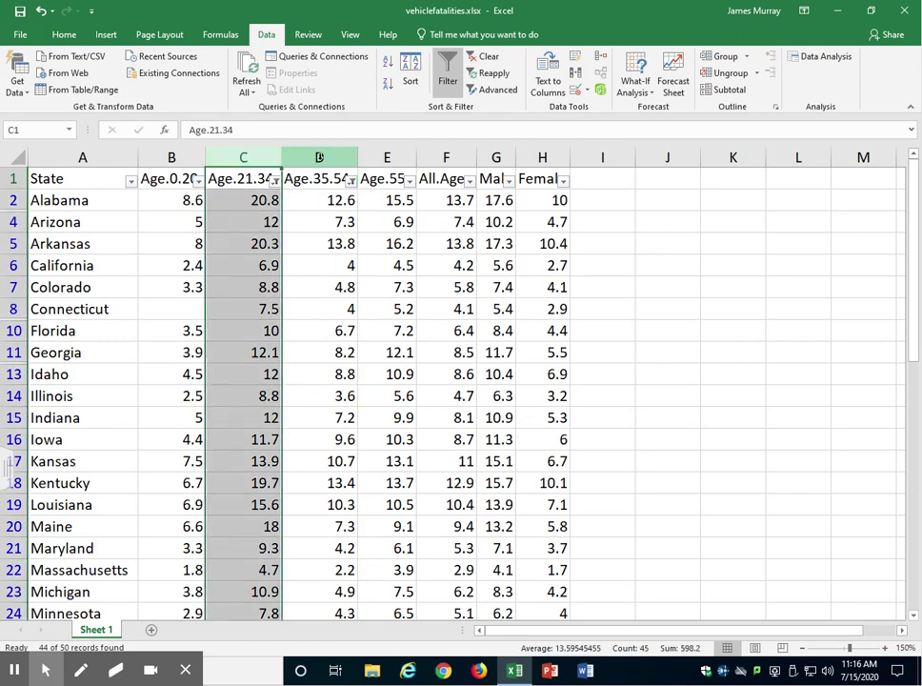
click(319, 157)
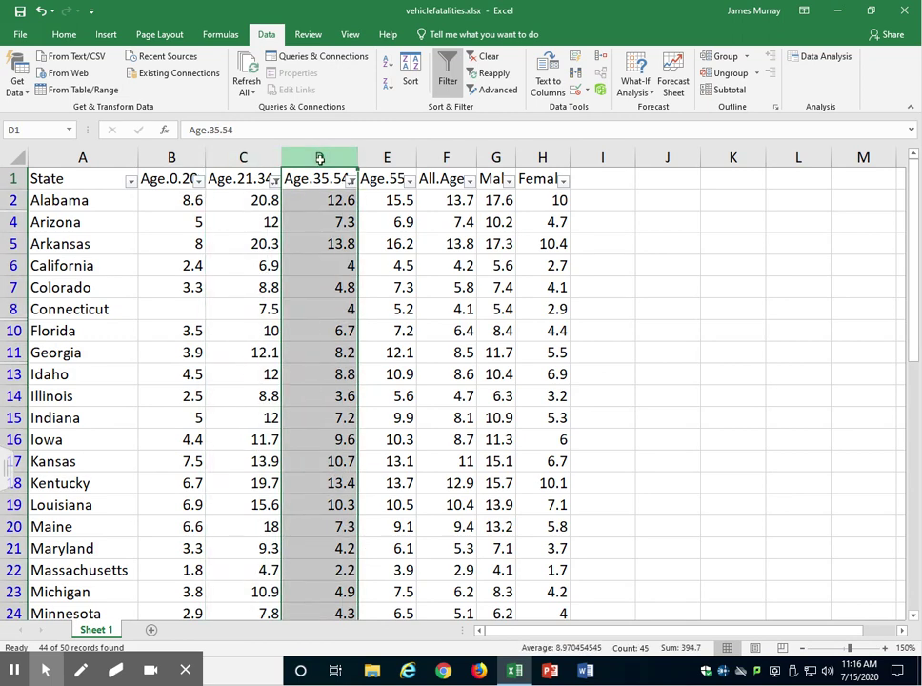
click(63, 178)
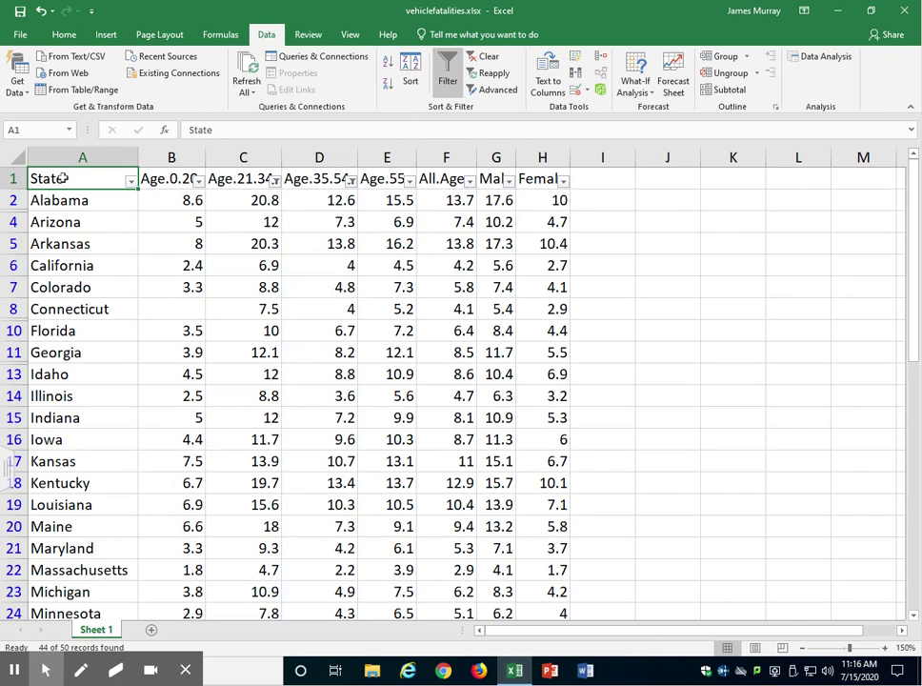
key(ctrl+shift+Down)
key(ctrl+shift+Right)
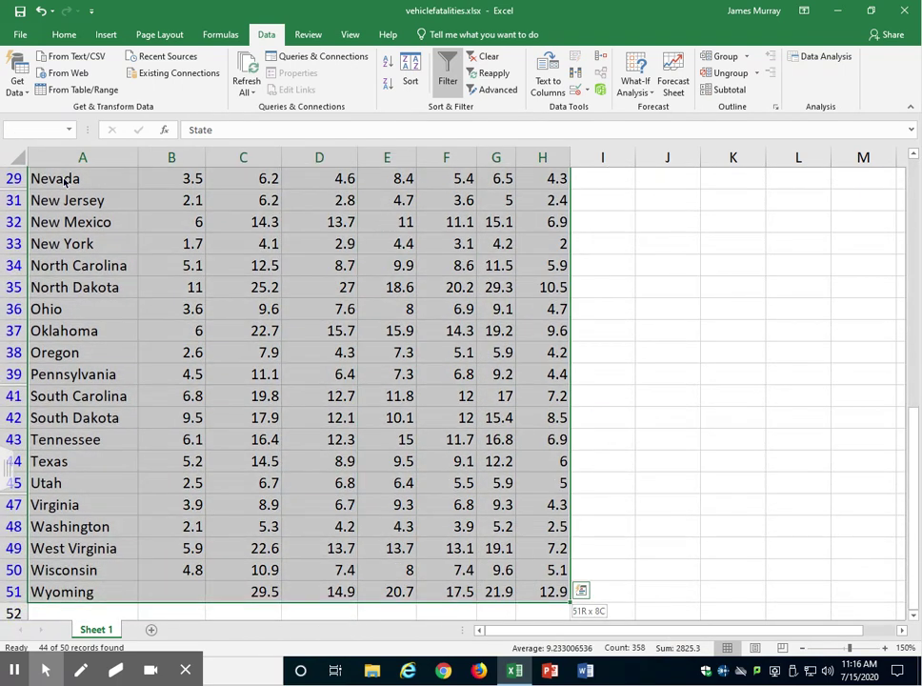
key(ctrl+c)
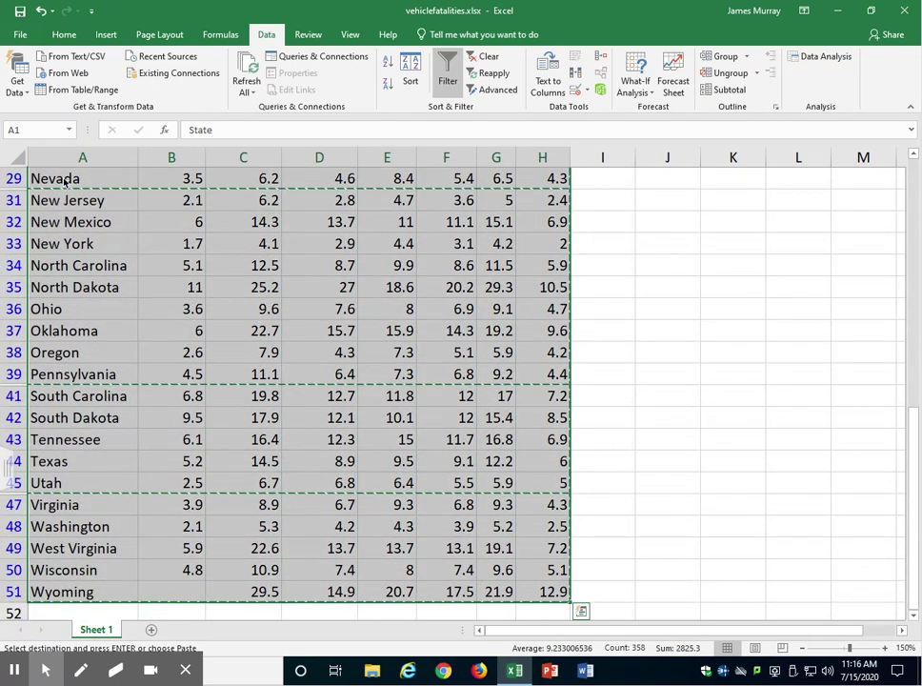
- Add a new worksheet and set its zoom to 150%
click(151, 630)
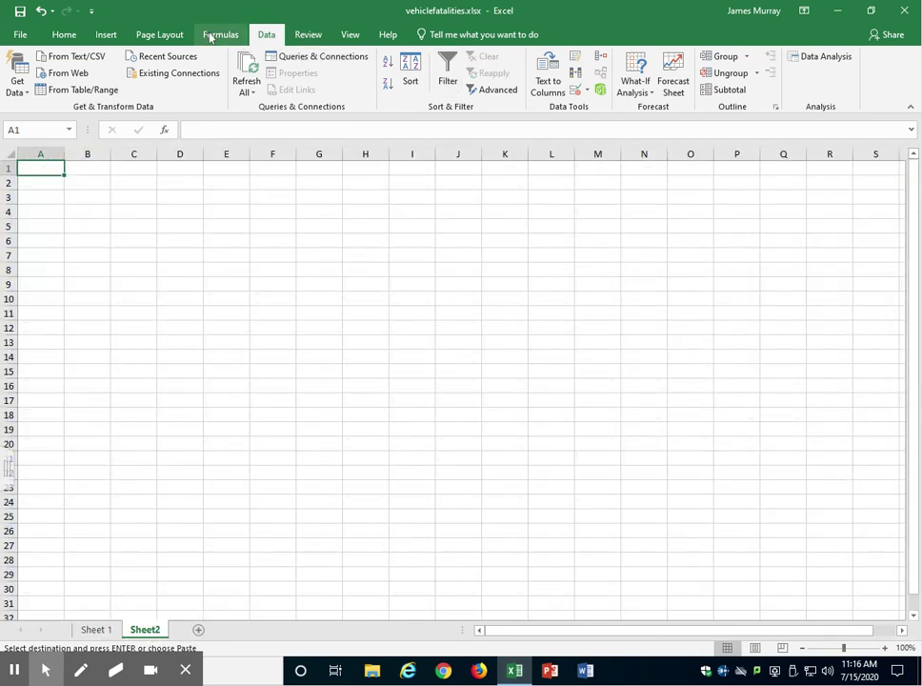
click(351, 35)
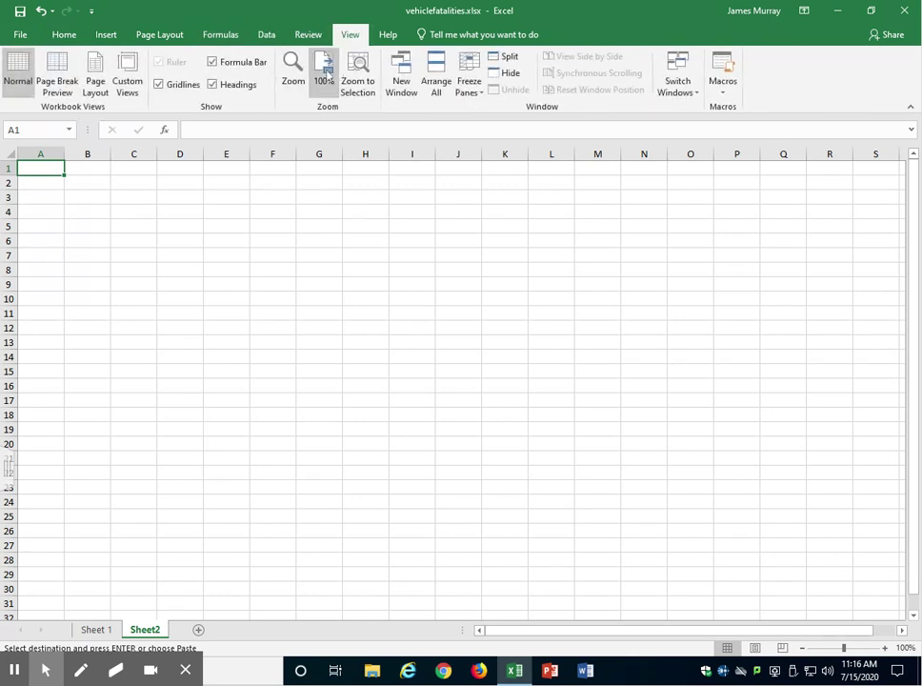
click(293, 72)
click(312, 395)
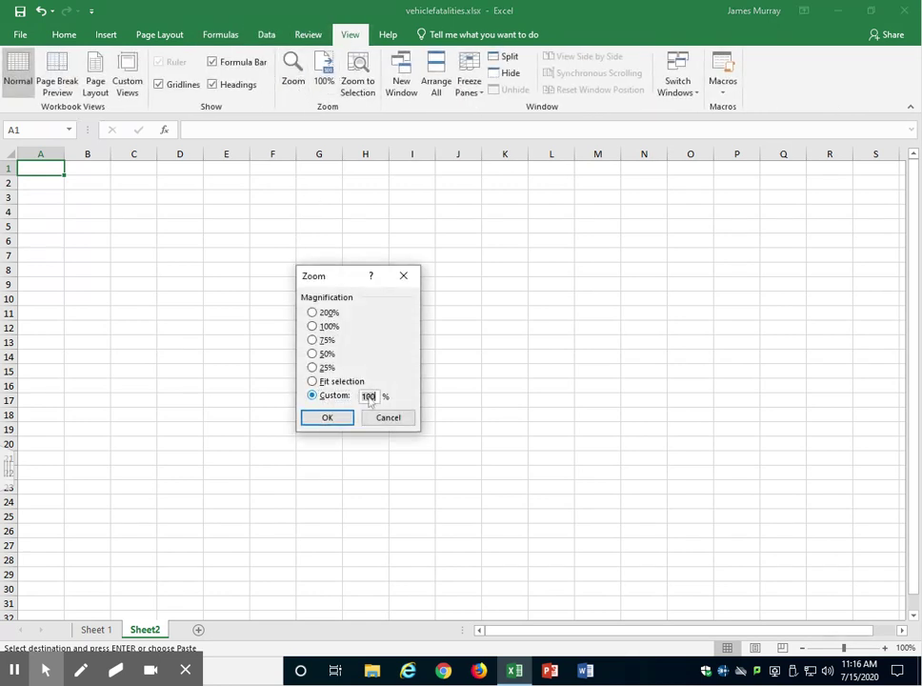
key(BackSpace)
key(Return)
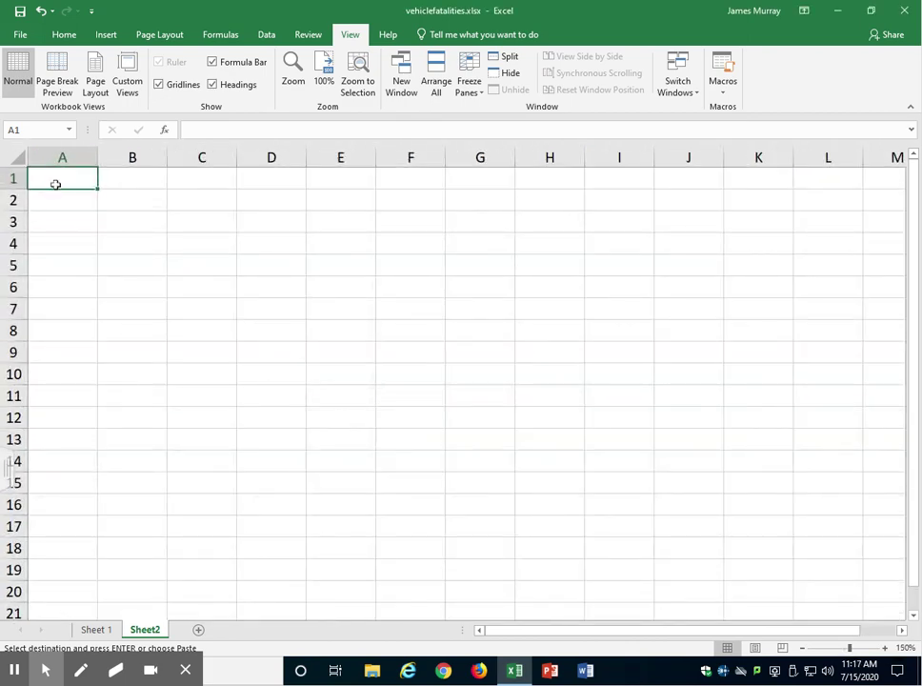
- Paste the copied table as values at cell A1 of Sheet2, and review its Age.21.34 and Age.35.54 columns
right_click(55, 180)
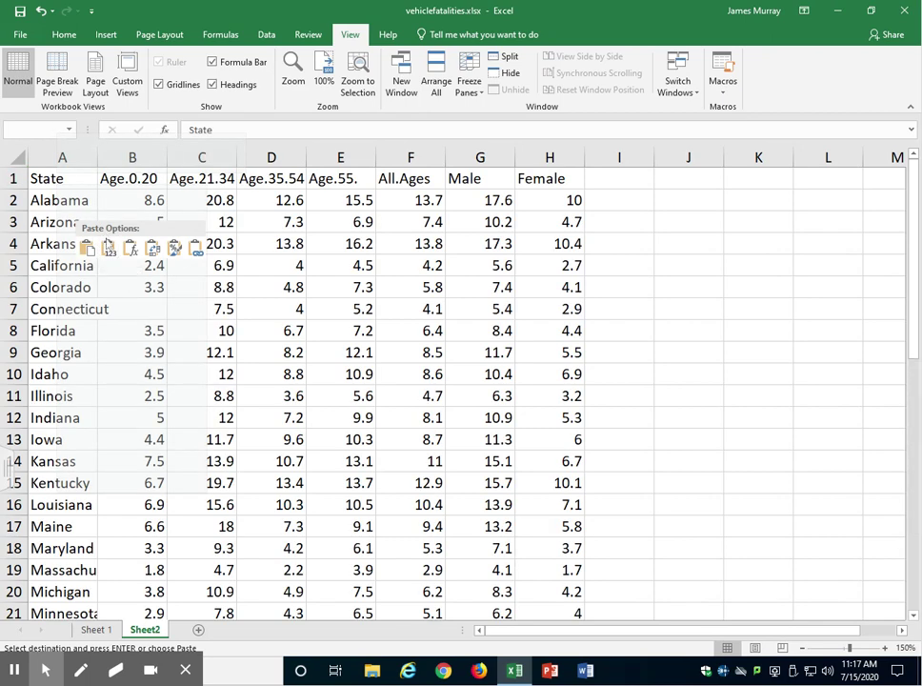
click(109, 250)
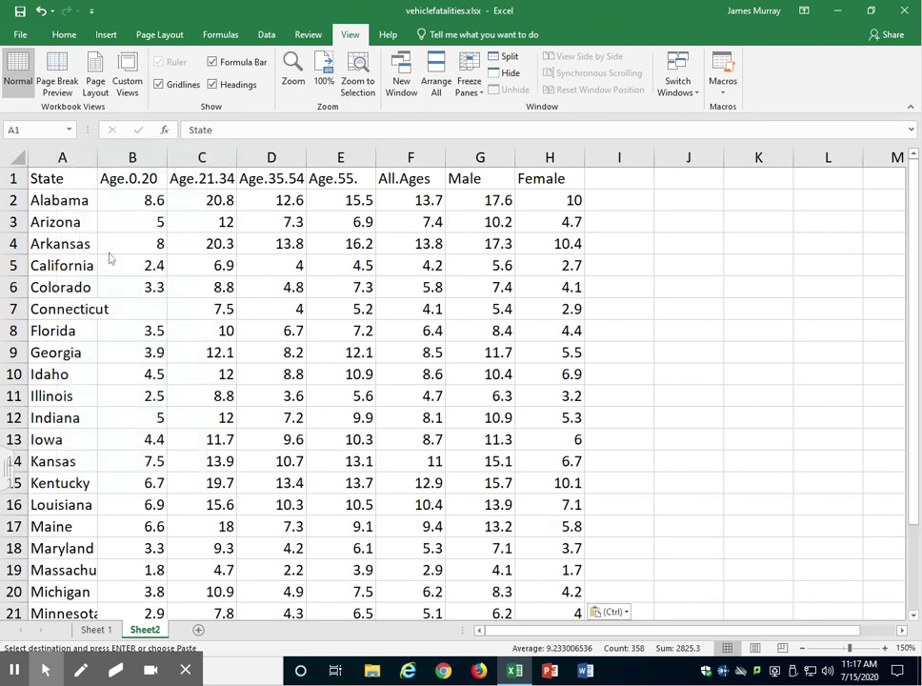
click(108, 252)
scroll(128, 314, down, 17)
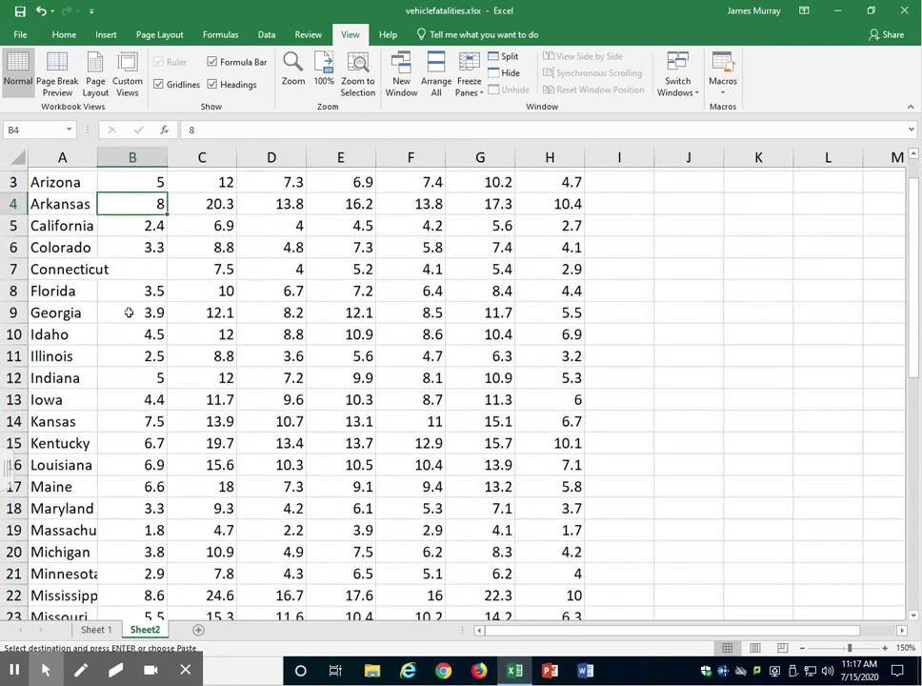
scroll(129, 338, up, 6)
scroll(128, 337, up, 11)
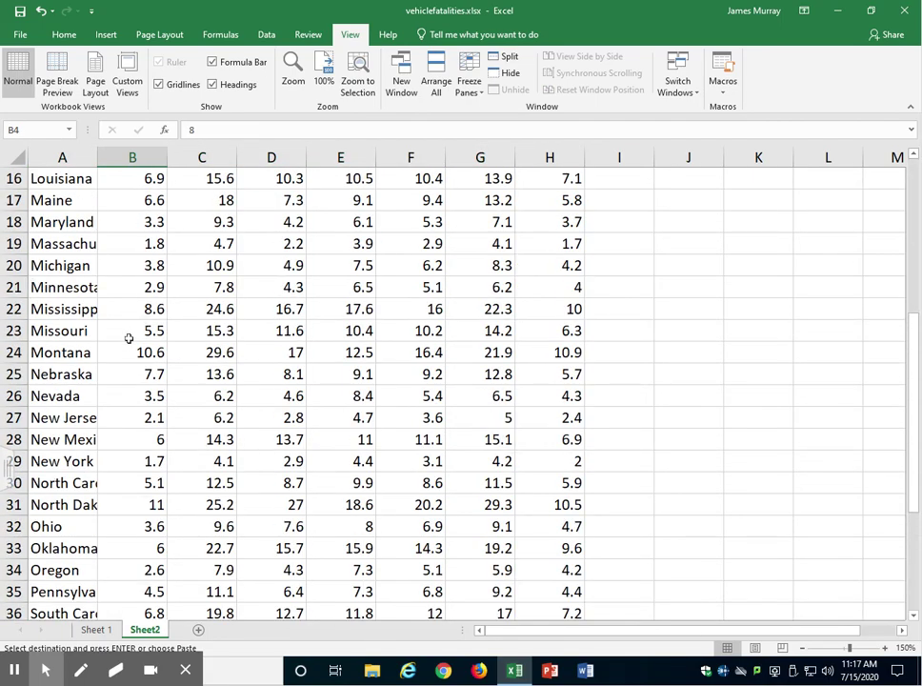
click(215, 156)
drag(218, 157, 247, 175)
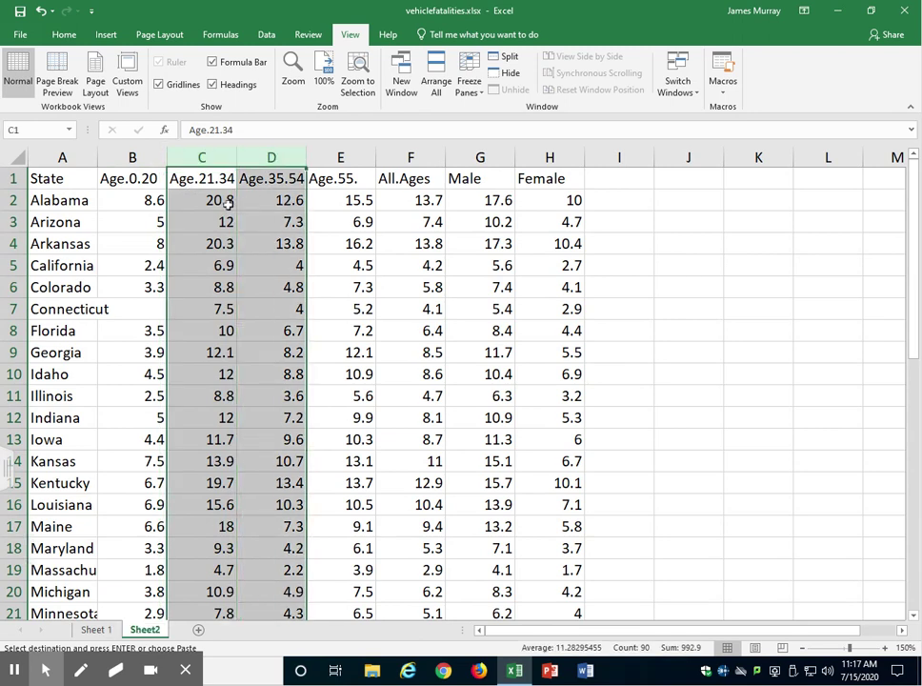
- Start the t-Test: Paired Two Sample for Means from the data analysis tools
click(45, 182)
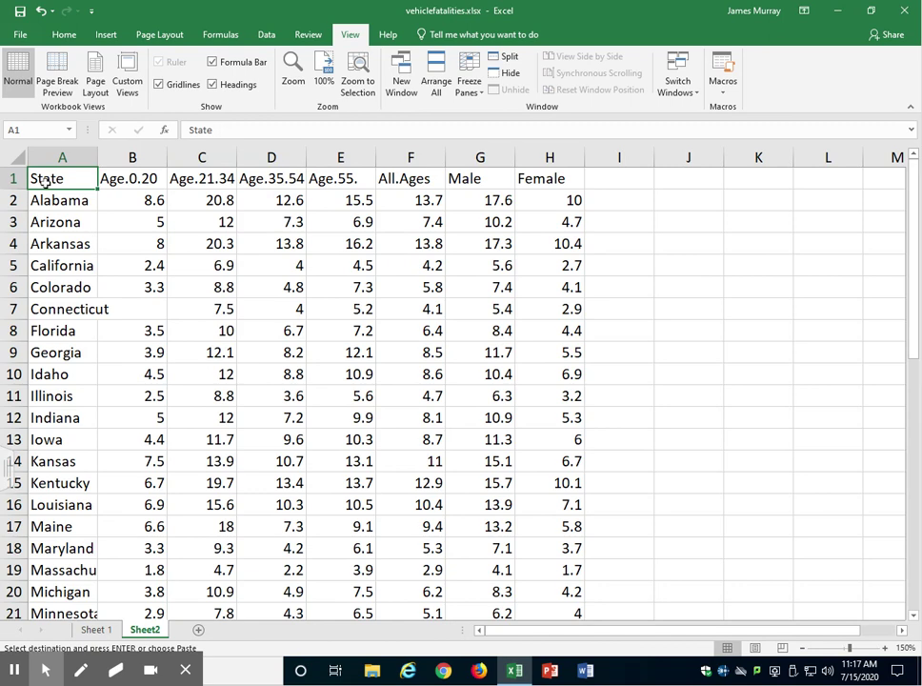
click(265, 35)
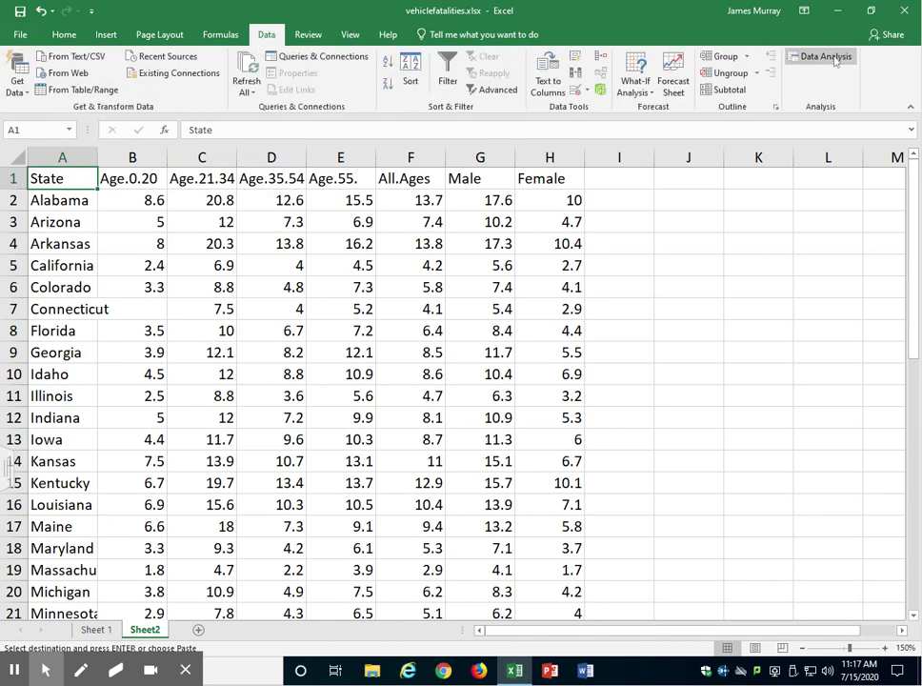
click(825, 58)
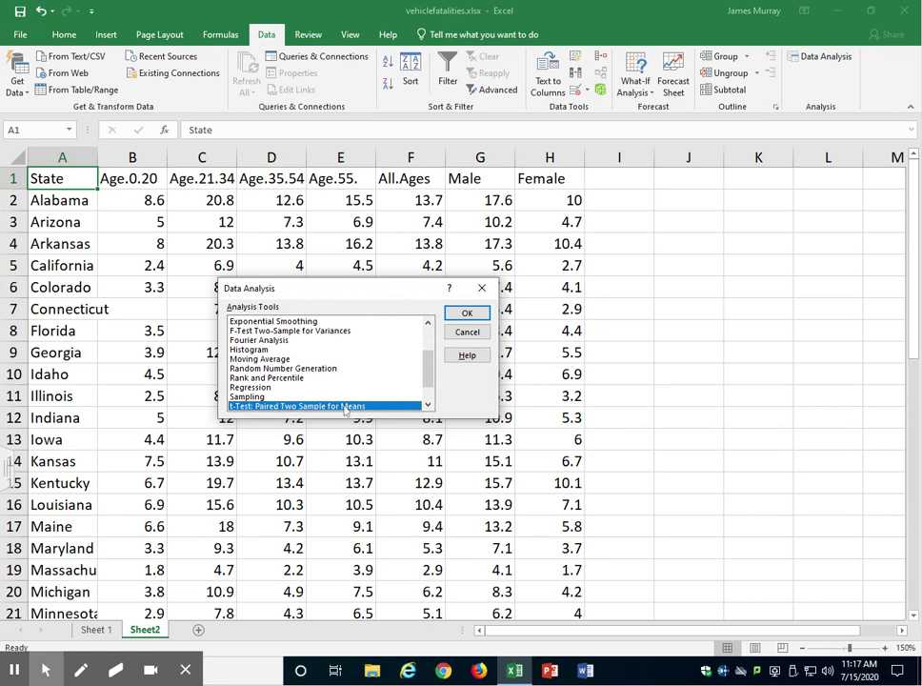
click(466, 313)
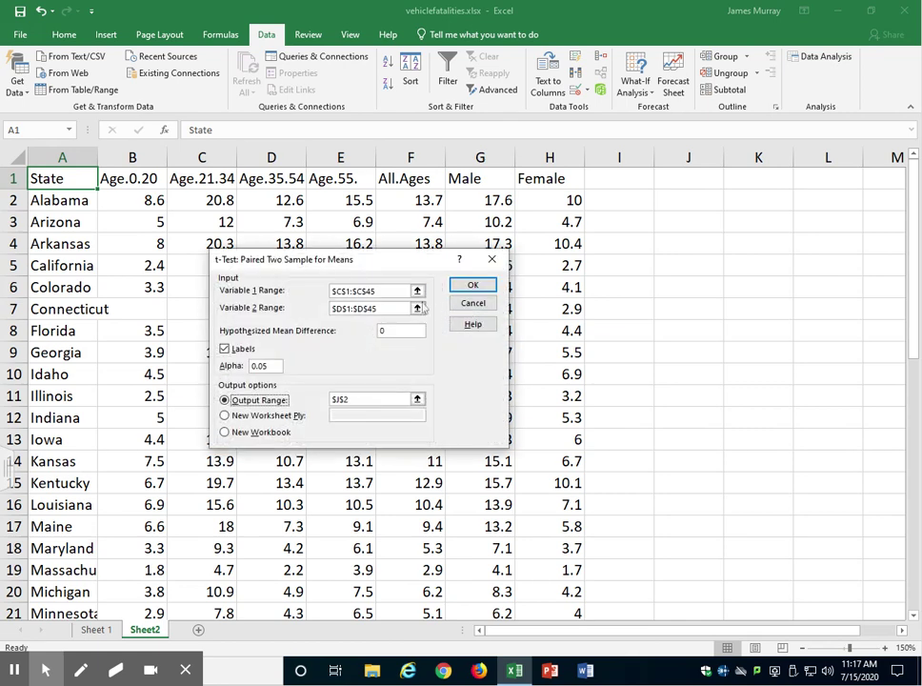
- Set the Variable 1 Range to the Age.21.34 column including its label, $C$1:$C$45
drag(391, 290, 330, 290)
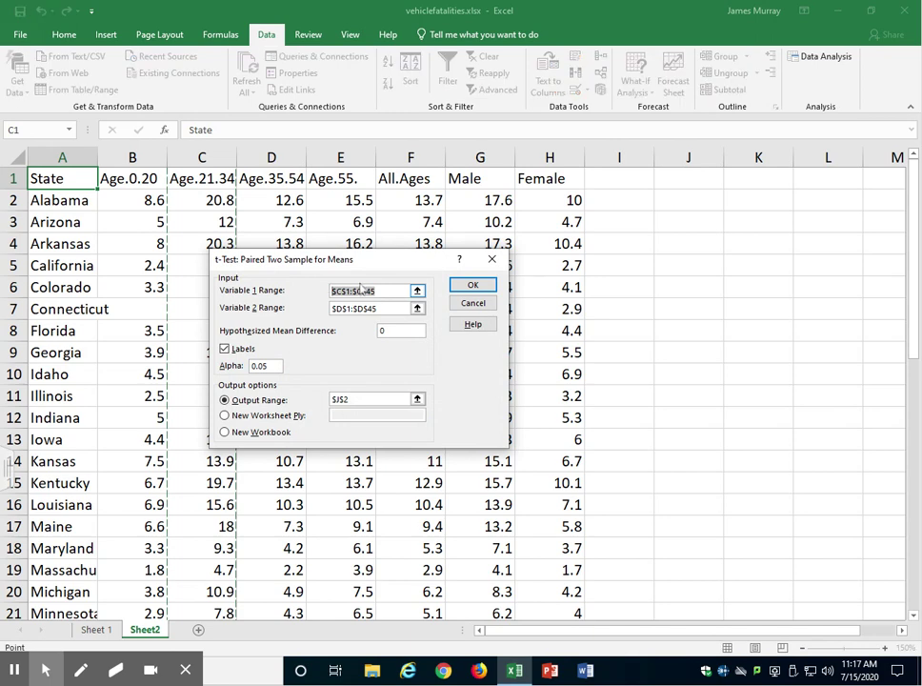
key(BackSpace)
click(211, 178)
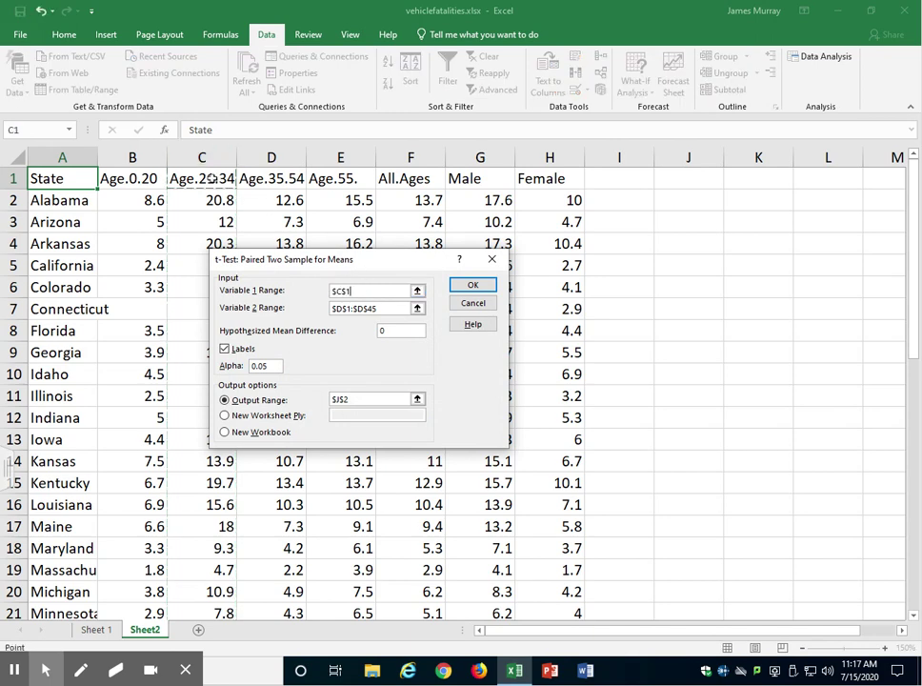
key(ctrl+shift+Down)
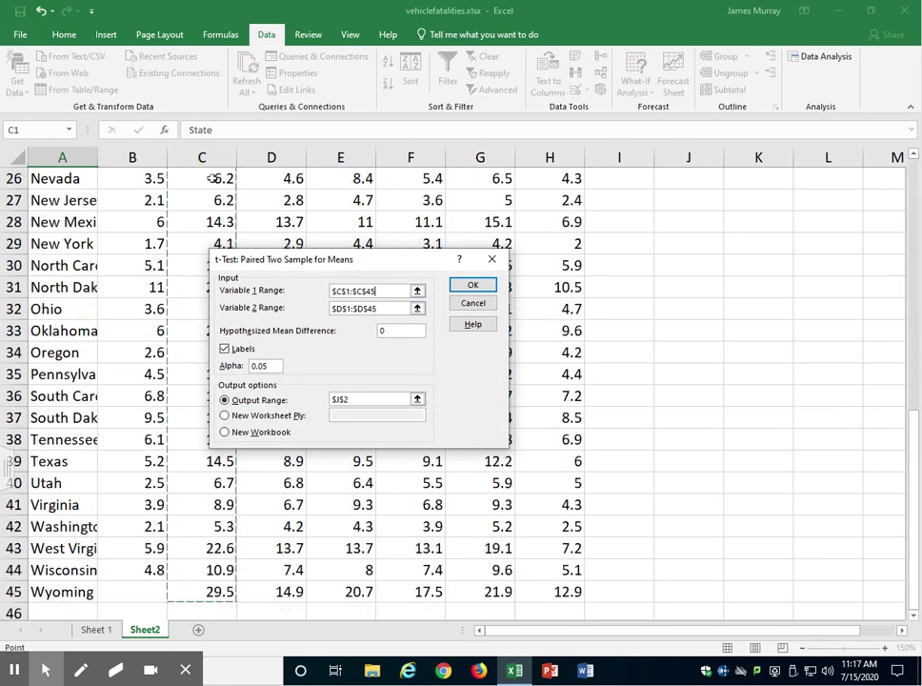
- Set the Variable 2 Range to the Age.35.54 column including its label, $D$1:$D$45
click(382, 307)
key(BackSpace)
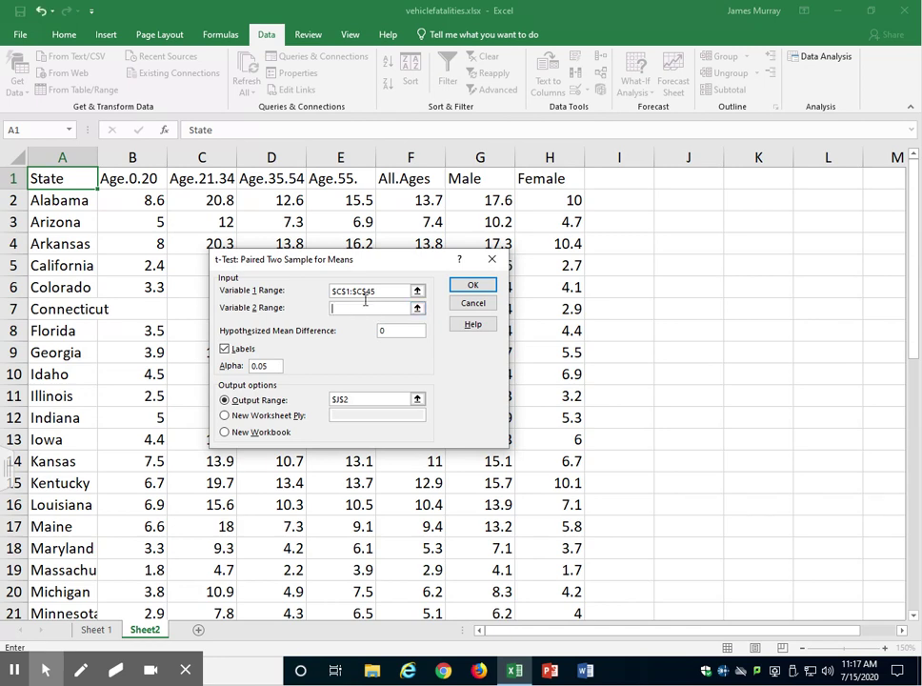
click(276, 175)
key(ctrl+shift+Down)
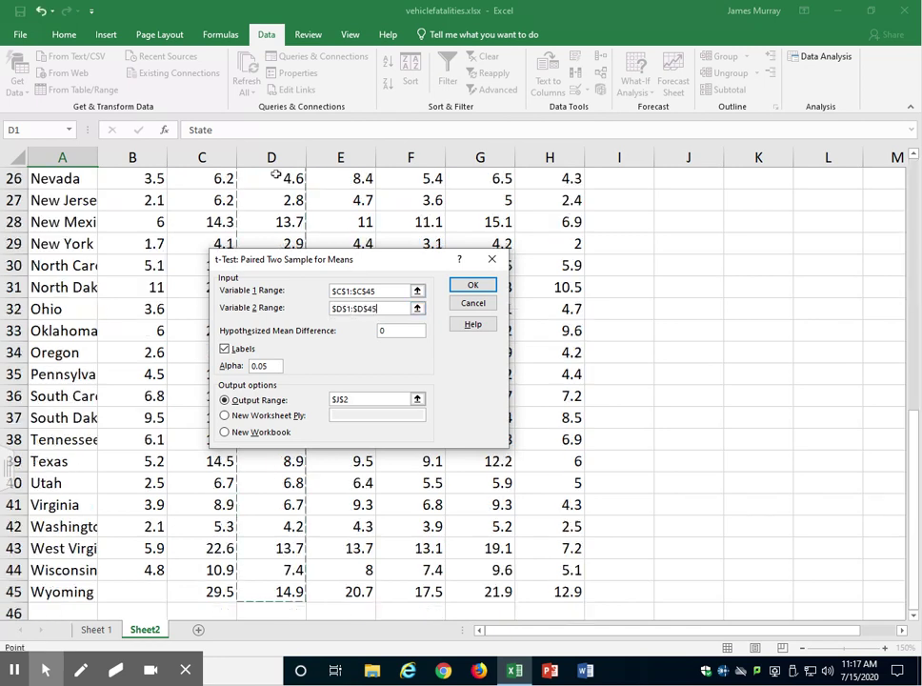
- Run the paired t-test with hypothesized mean difference 0, labels included, alpha 0.05 and output range $J$2
click(406, 330)
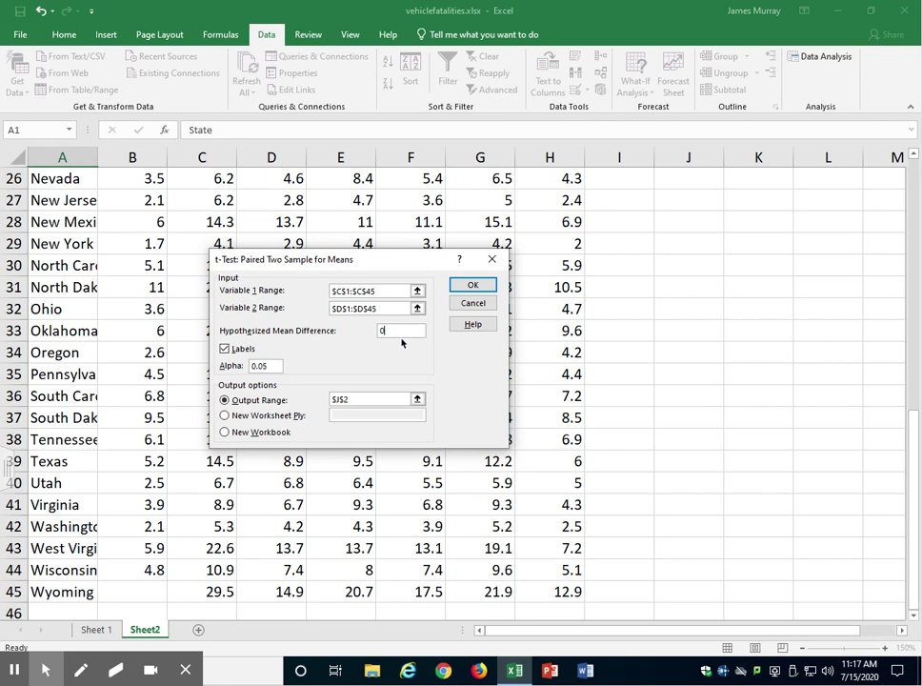
click(251, 366)
click(225, 350)
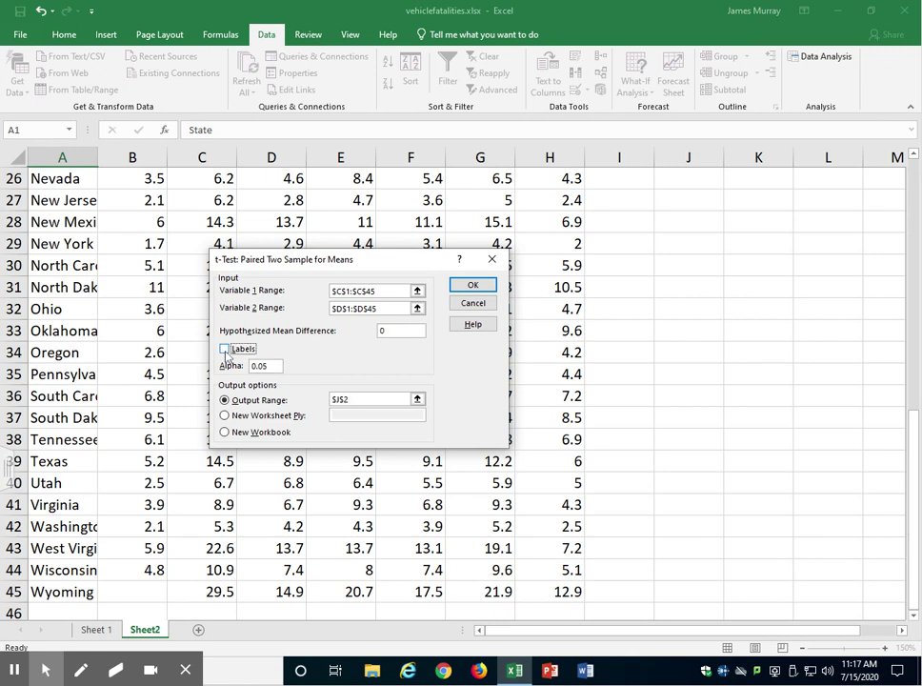
click(272, 366)
key(Tab)
key(BackSpace)
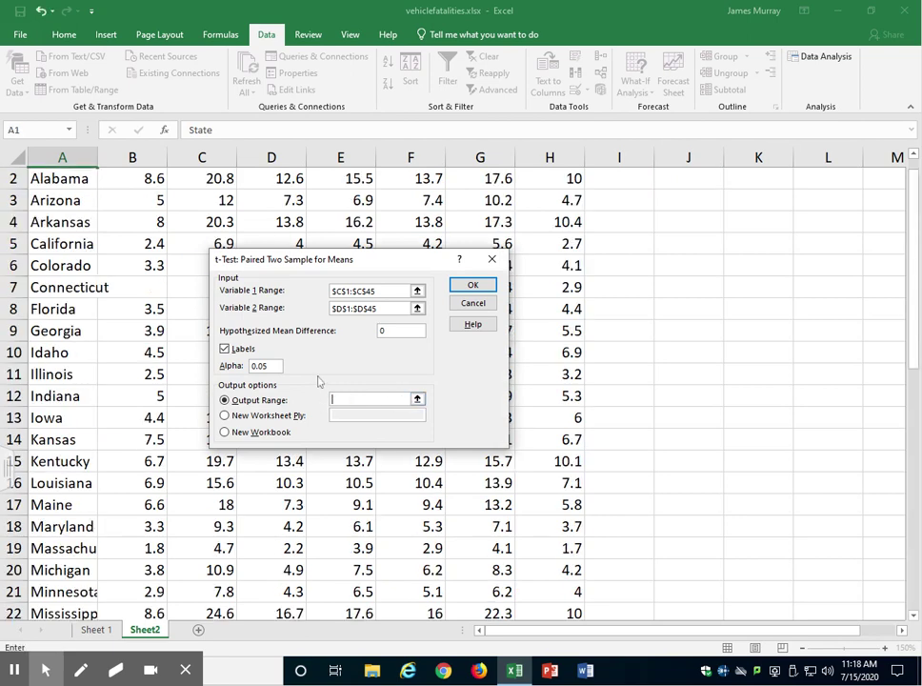
click(679, 200)
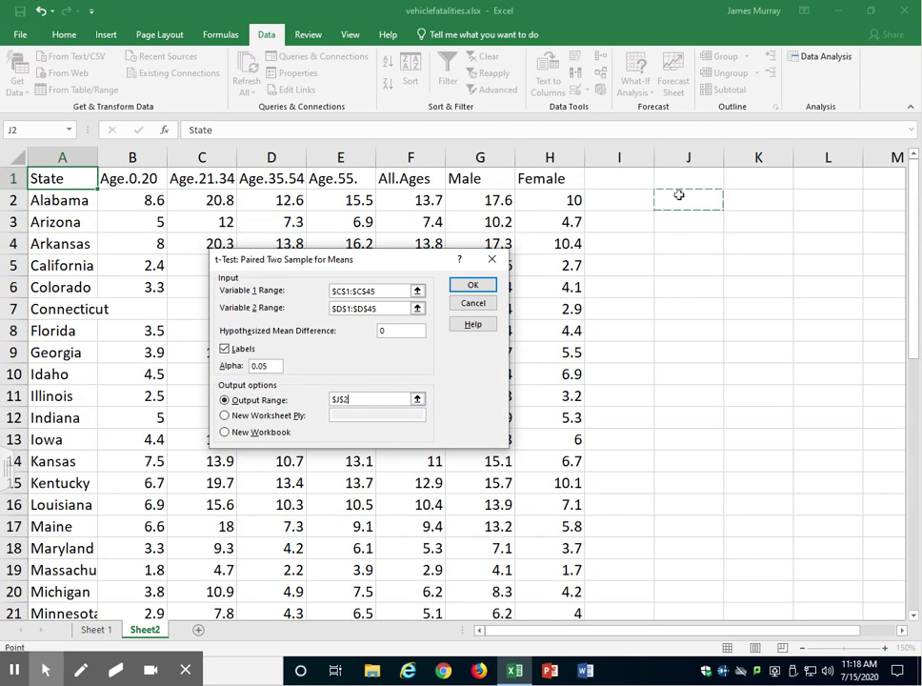
click(470, 287)
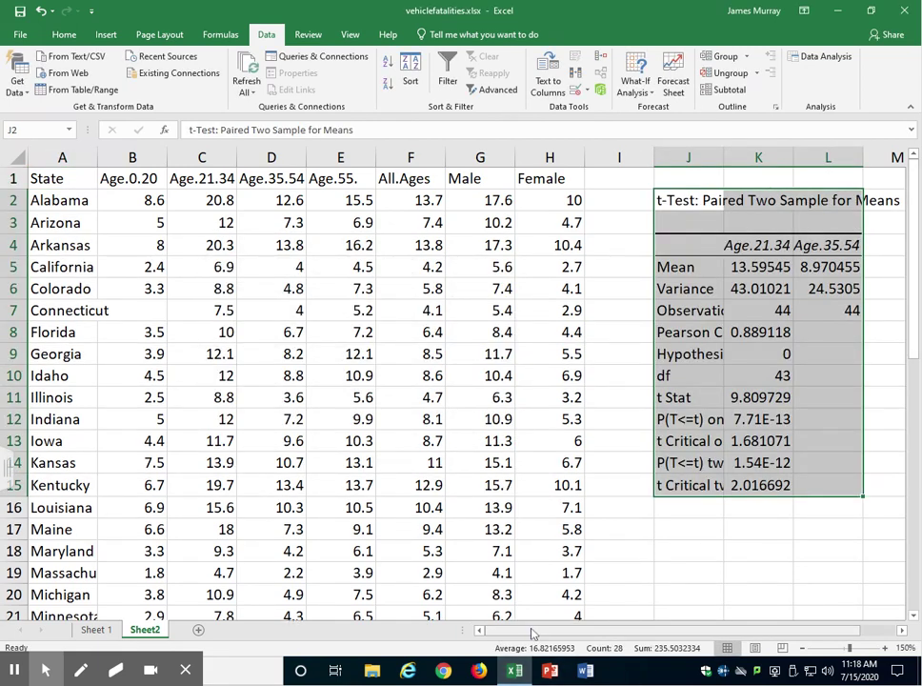
- Autofit columns J through L to the t-test output and clear the column selection
drag(685, 630, 719, 634)
drag(619, 157, 788, 164)
double_click(789, 164)
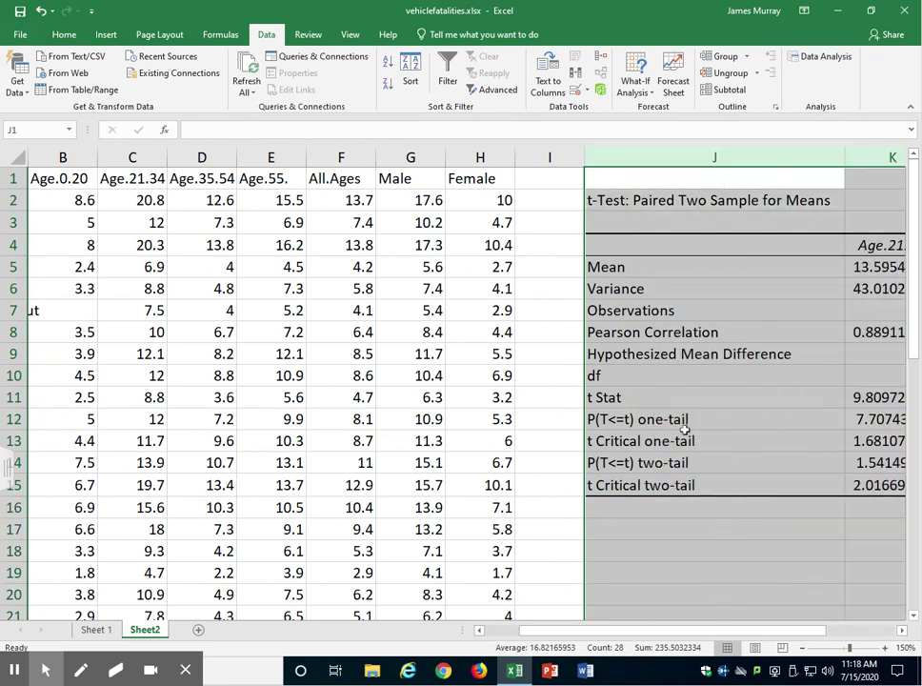
drag(585, 632, 762, 349)
click(821, 353)
key(Right)
key(Right)
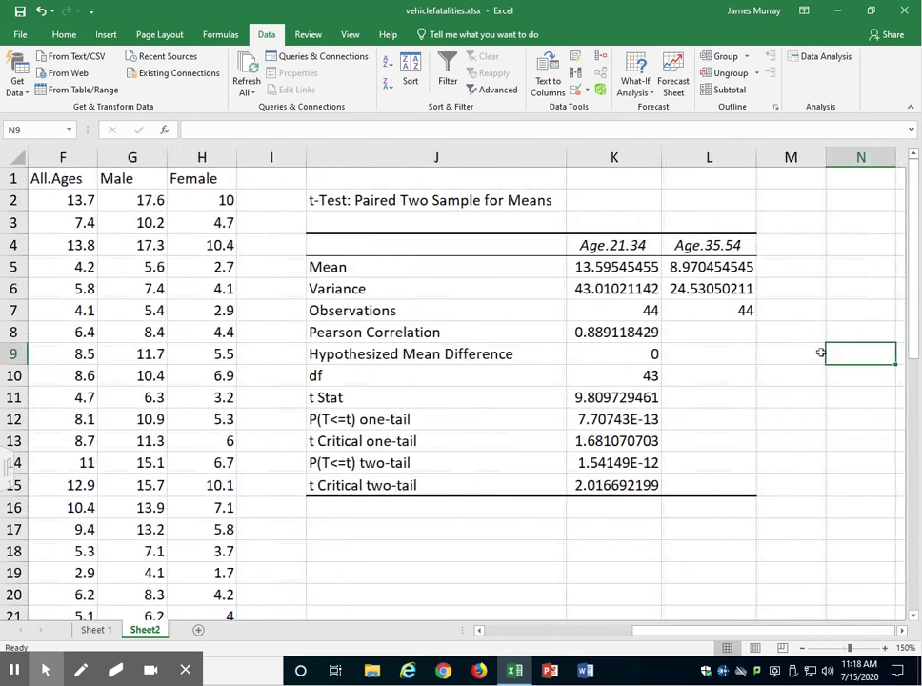
key(Left)
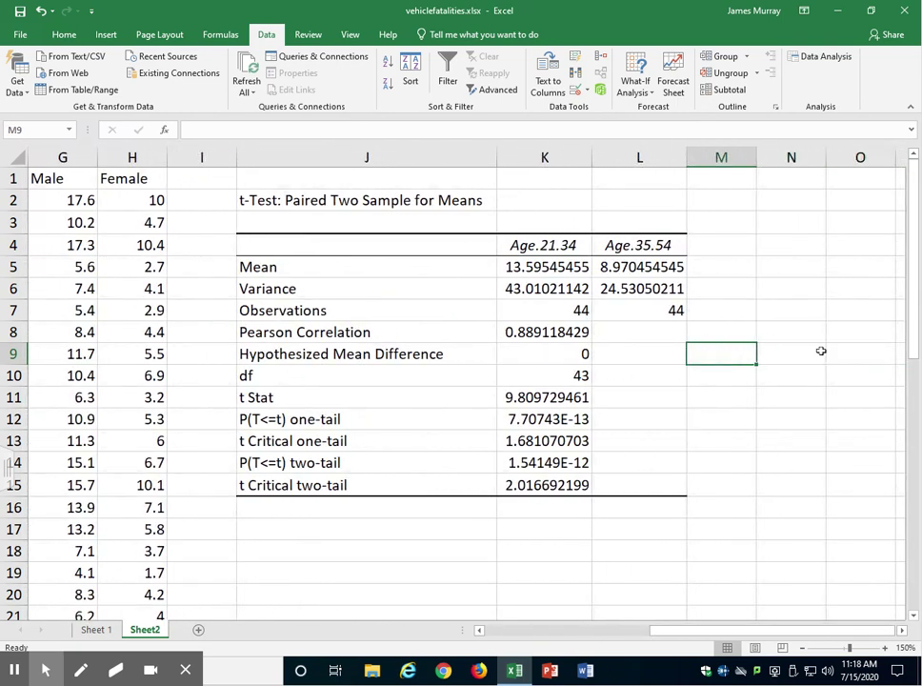
- Examine the means of both age groups and the one-tail and two-tail p-values in the t-test output
click(533, 268)
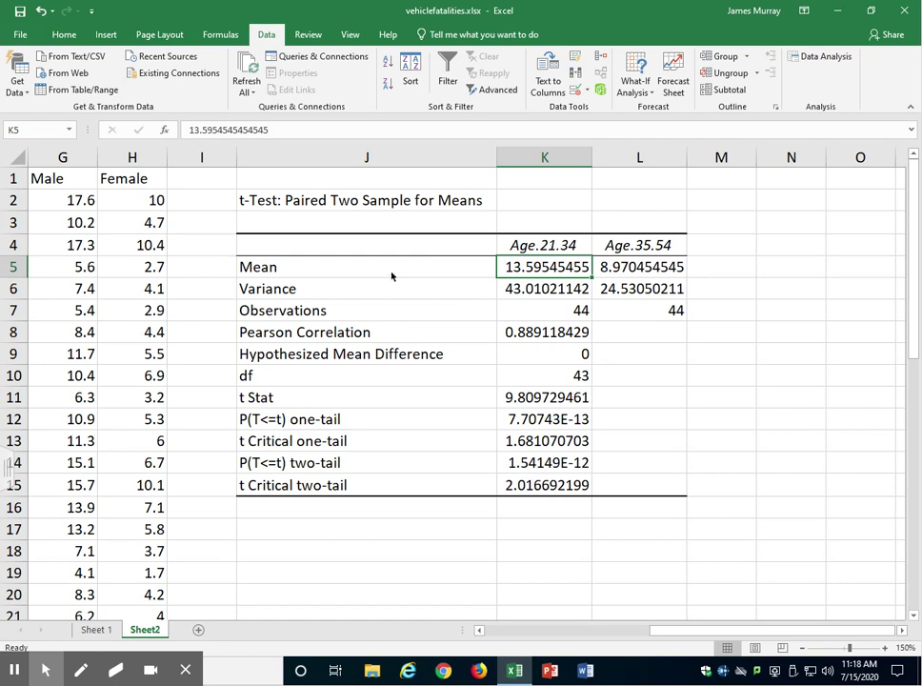
click(652, 265)
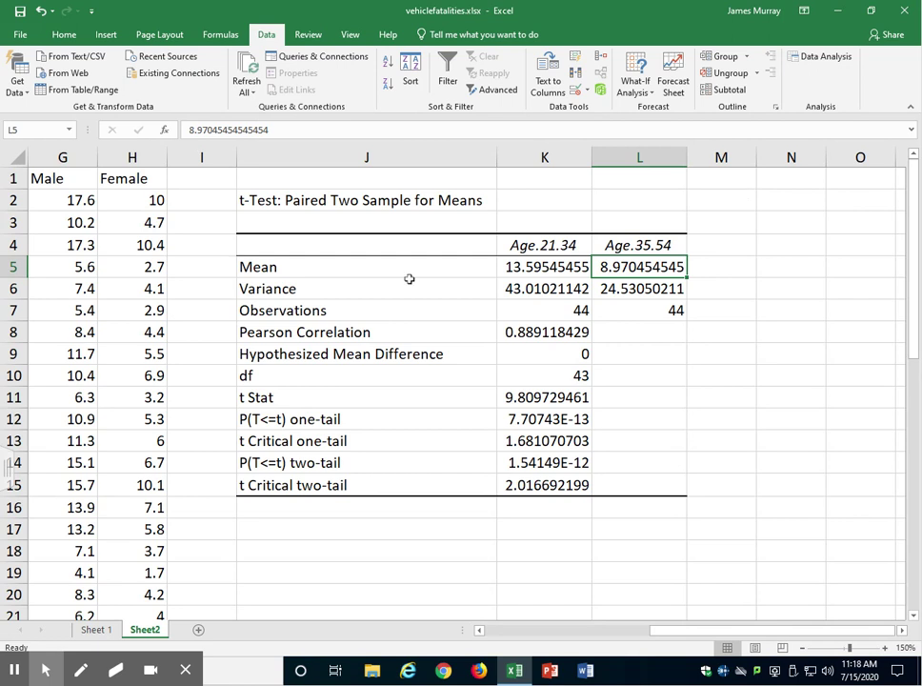
click(562, 419)
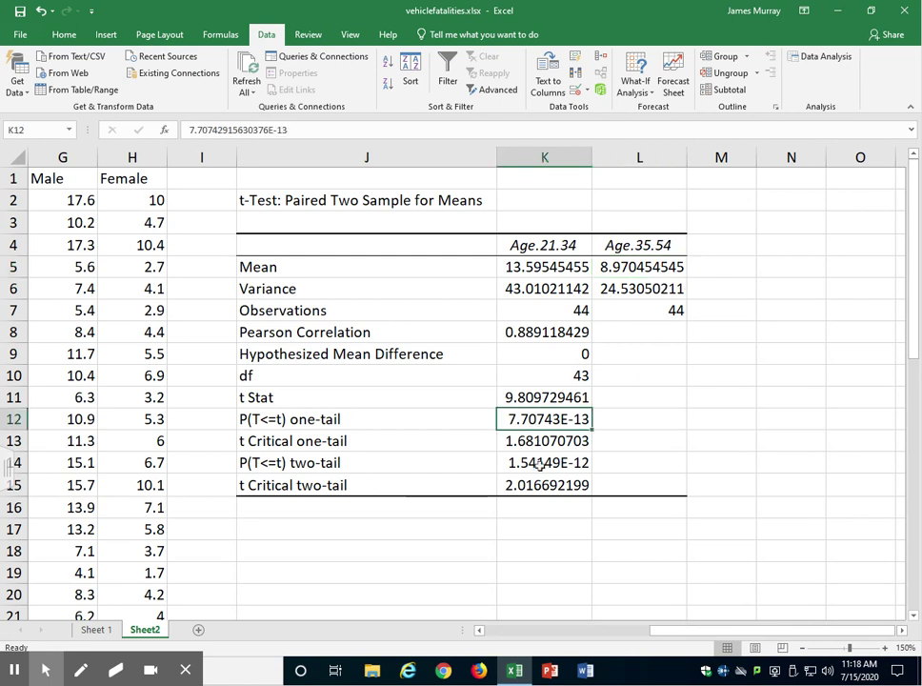
click(539, 464)
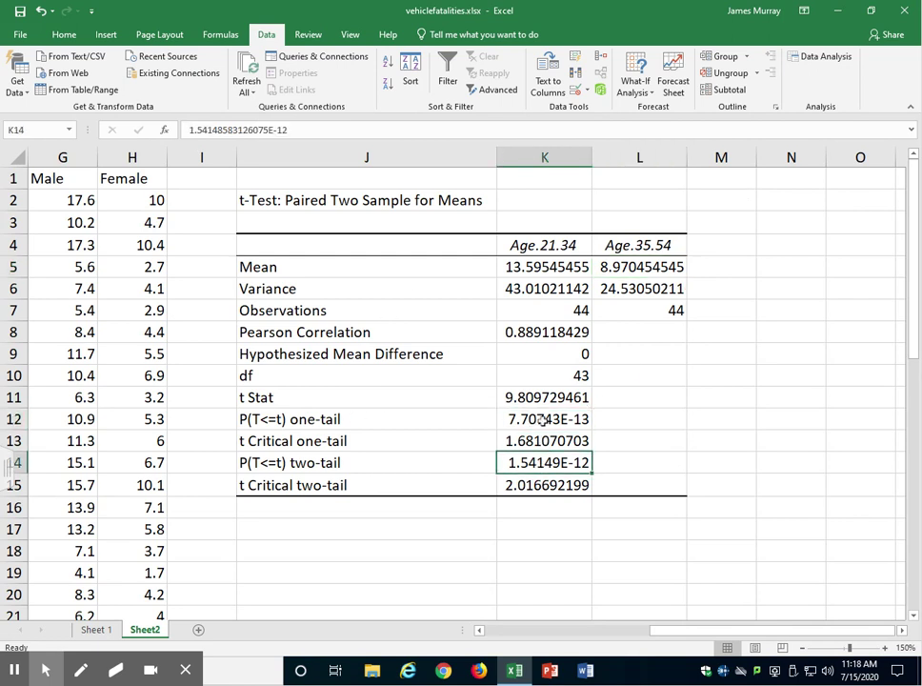
click(571, 419)
click(643, 421)
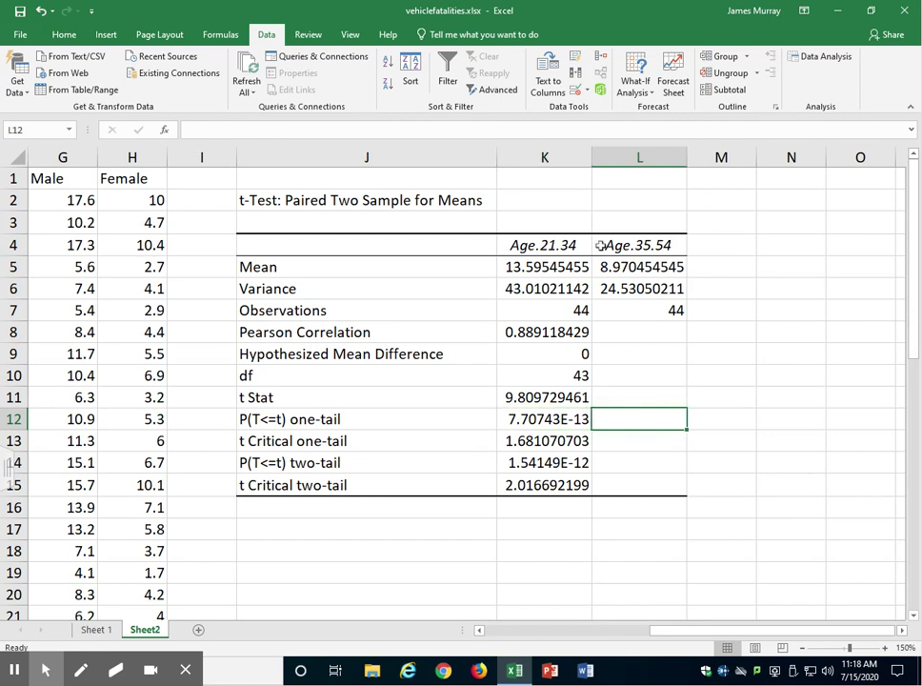
click(515, 267)
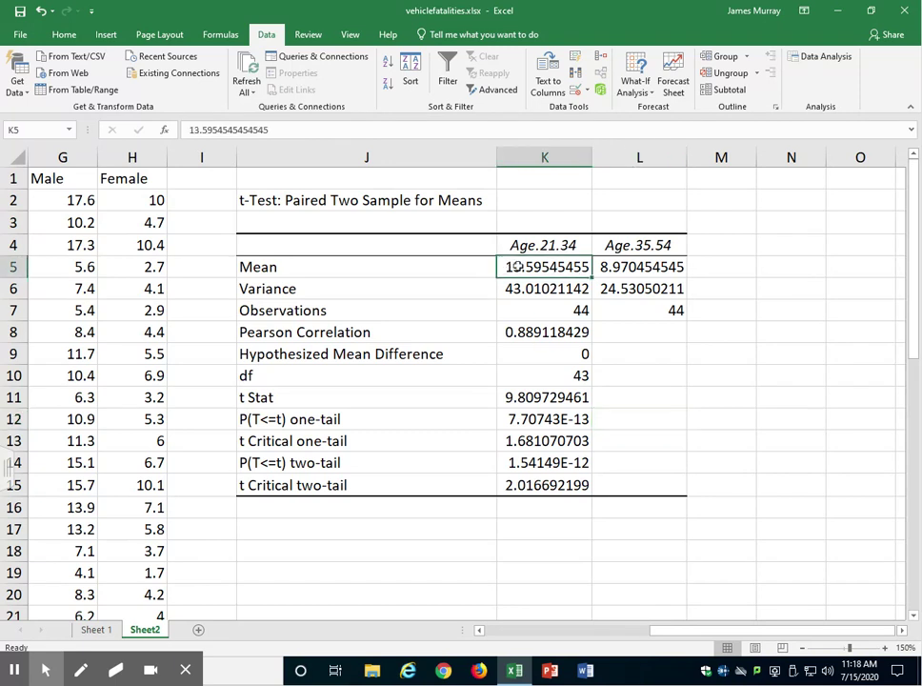
- Enter the note "Mean Age 21-34 > Mean Age 35-54" in L12 beside the one-tail p-value
click(633, 422)
text(<Mean)
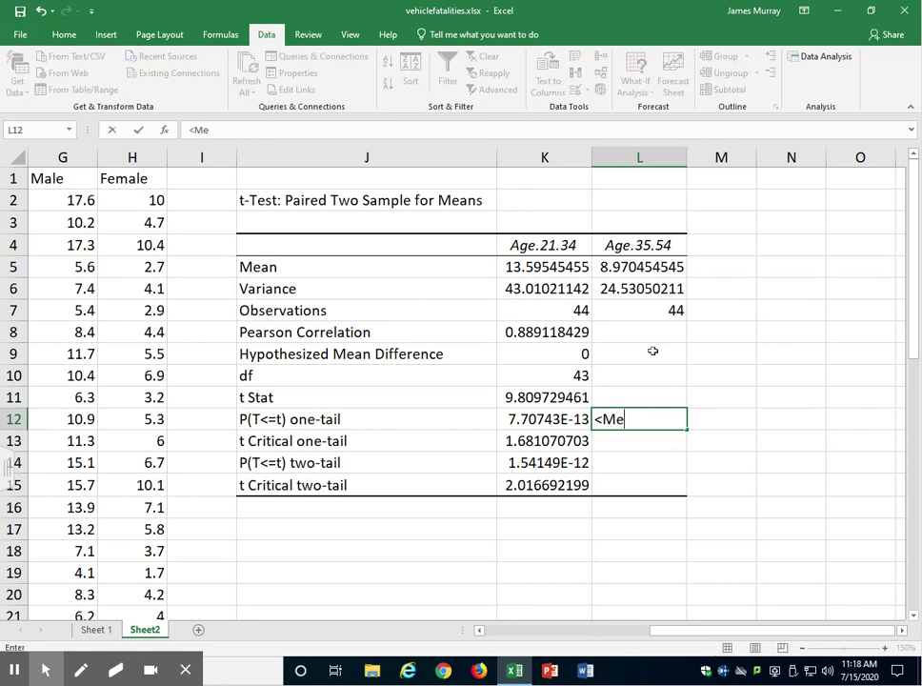
key(BackSpace)
key(BackSpace)
key(BackSpace)
key(BackSpace)
key(BackSpace)
text(Mean Age 21-)
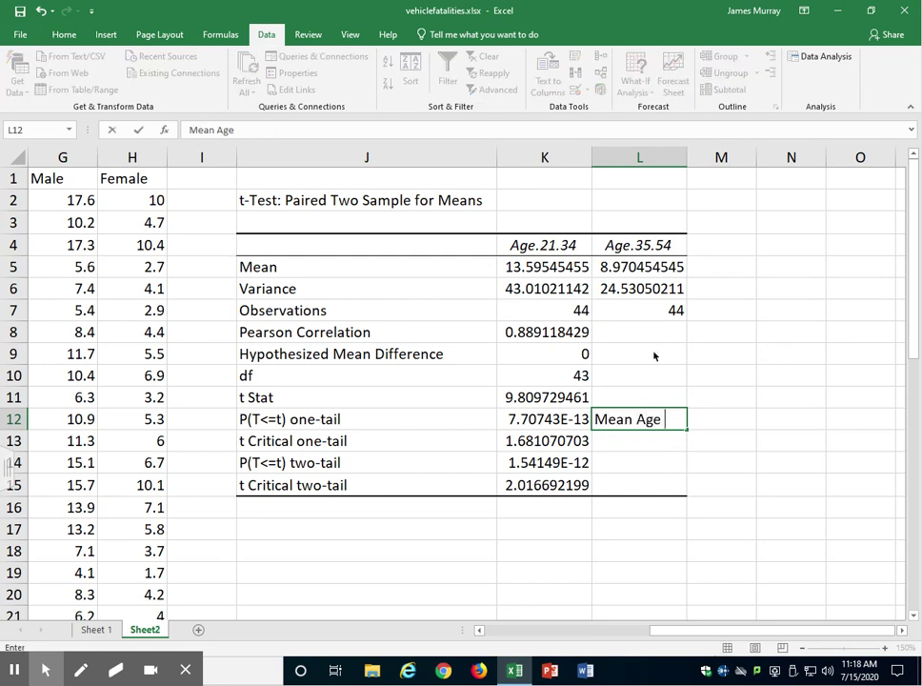
text(34 >)
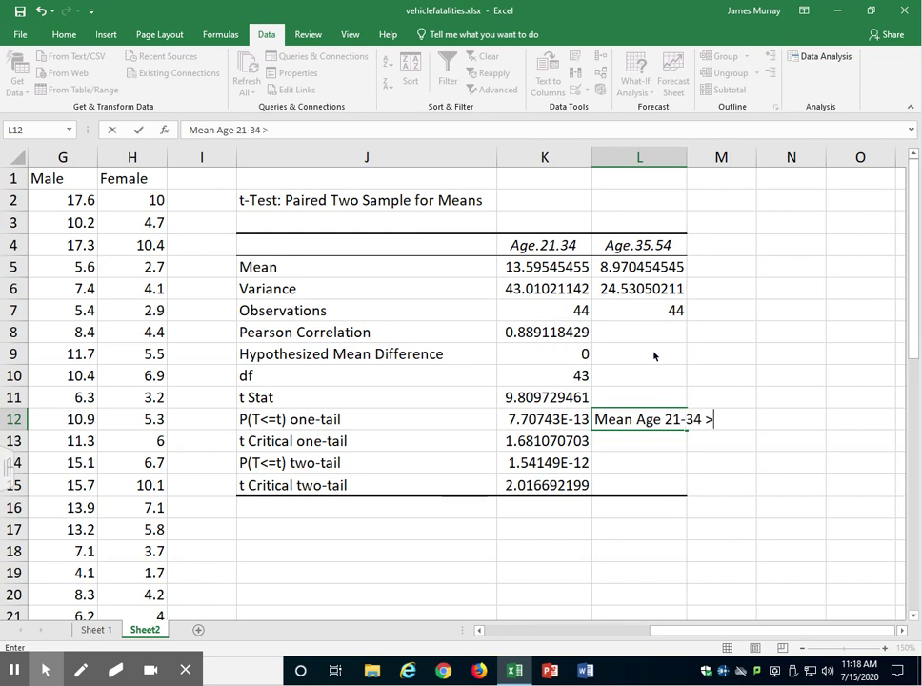
text( Mean Age )
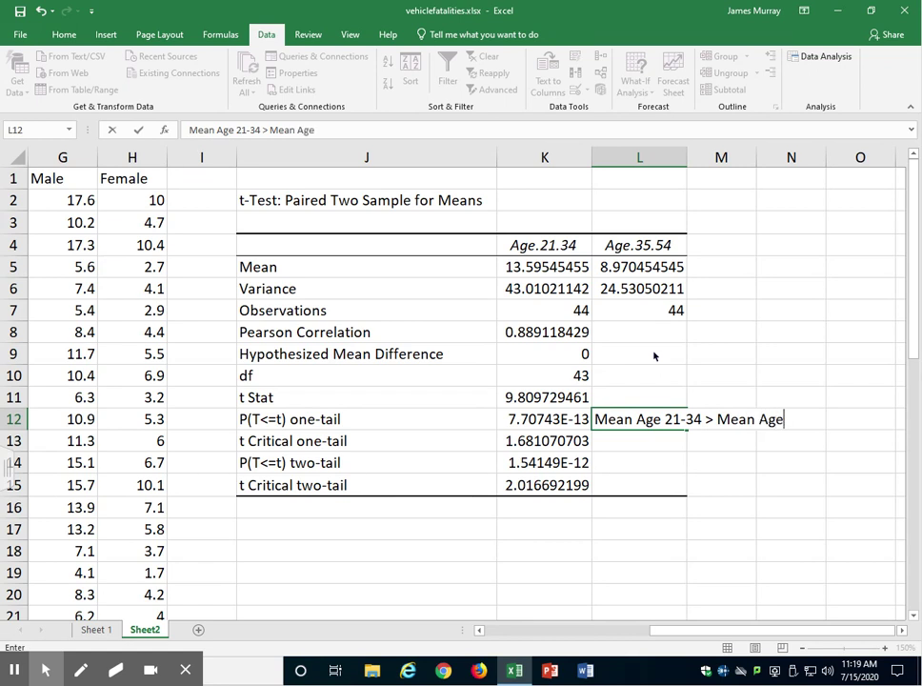
text(35-54)
key(Return)
key(Return)
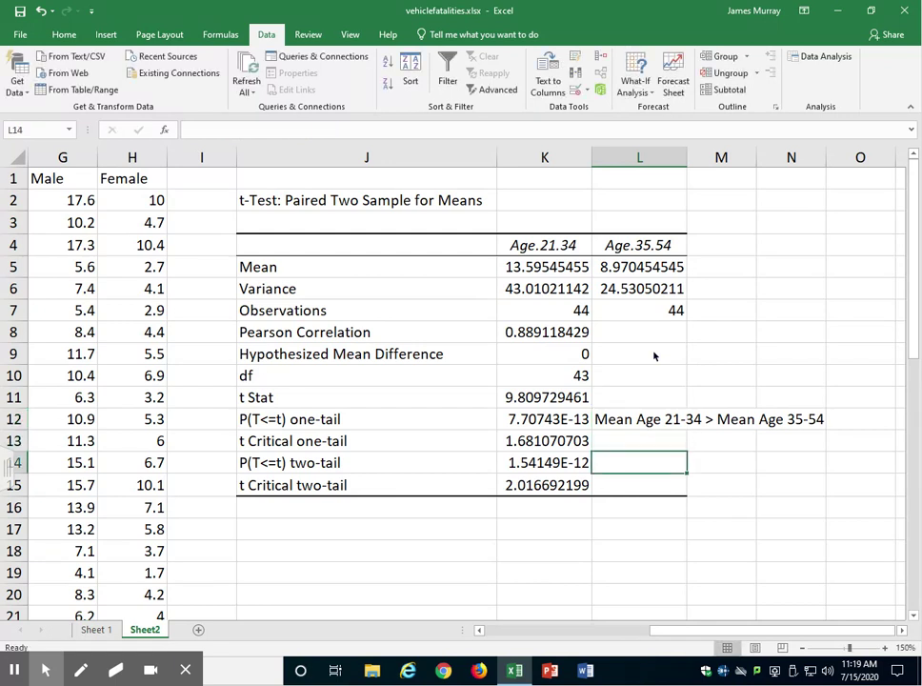
- Enter the note "Mean Age 21-34 != Mean Age 35-54" in L14 beside the two-tail p-value
click(563, 467)
click(453, 467)
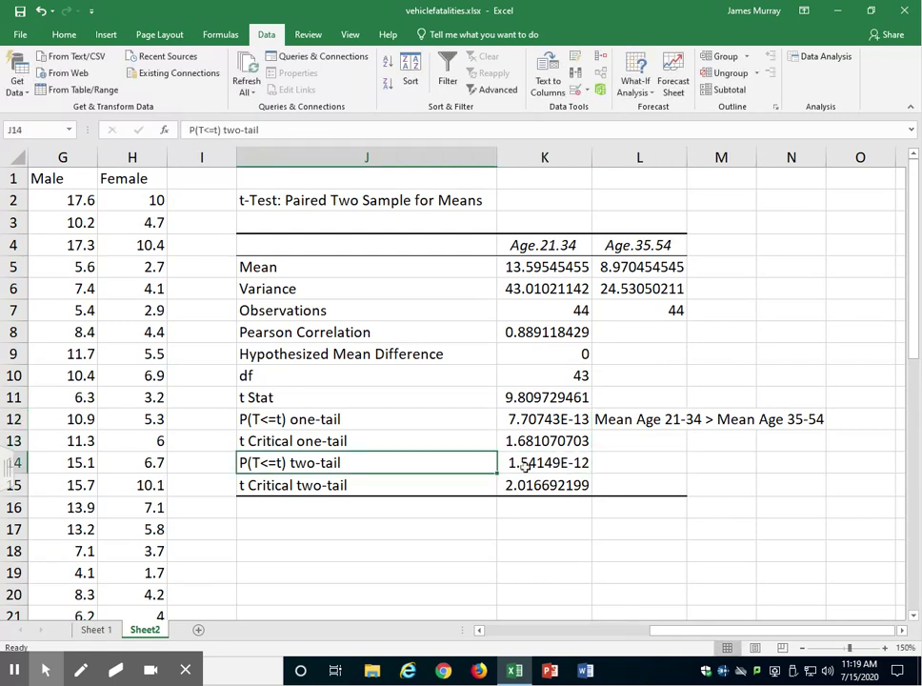
click(654, 460)
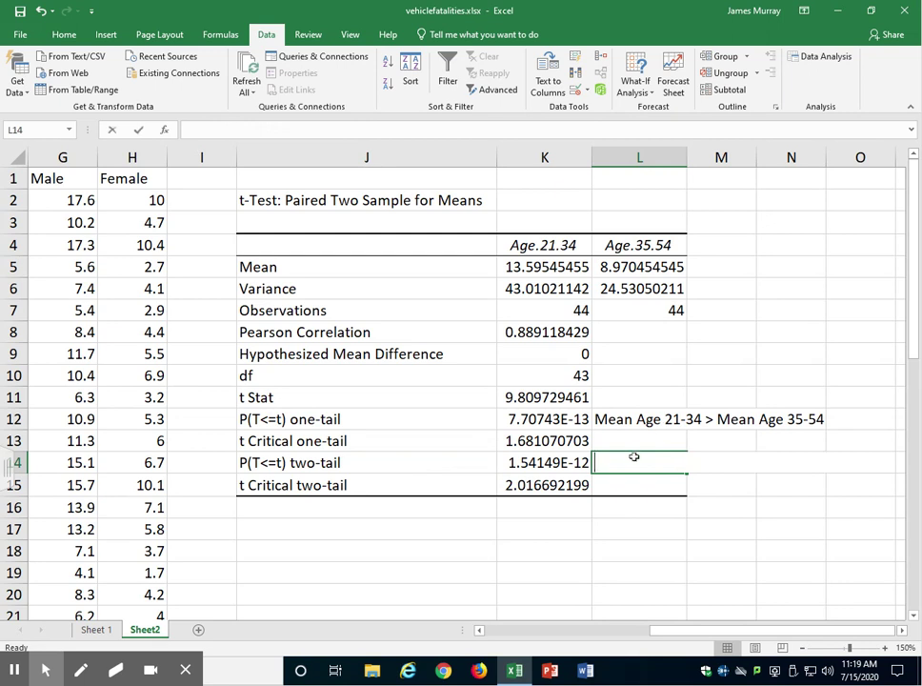
text(Mean Age )
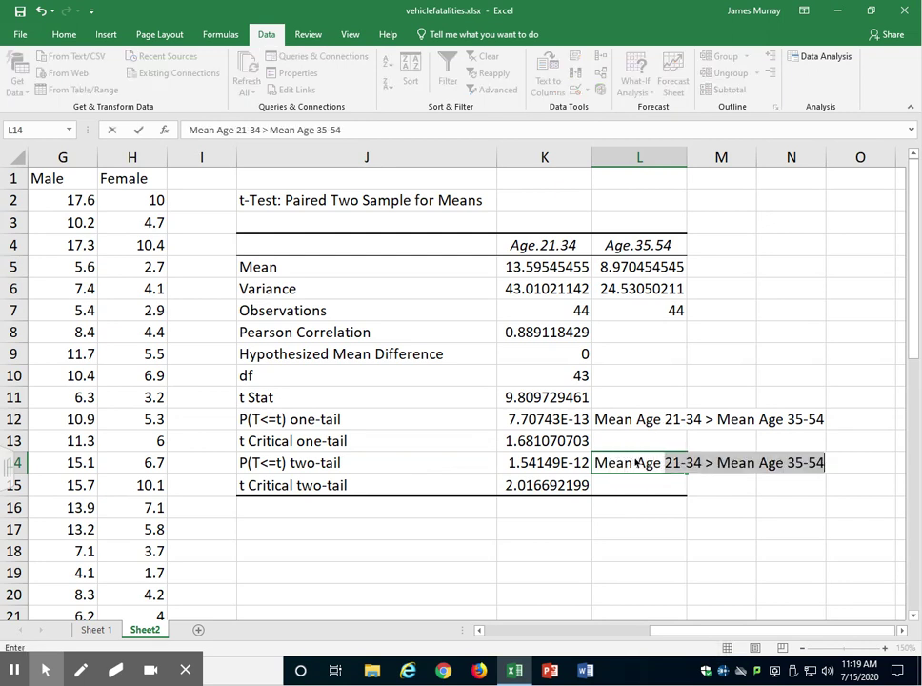
text(21-34)
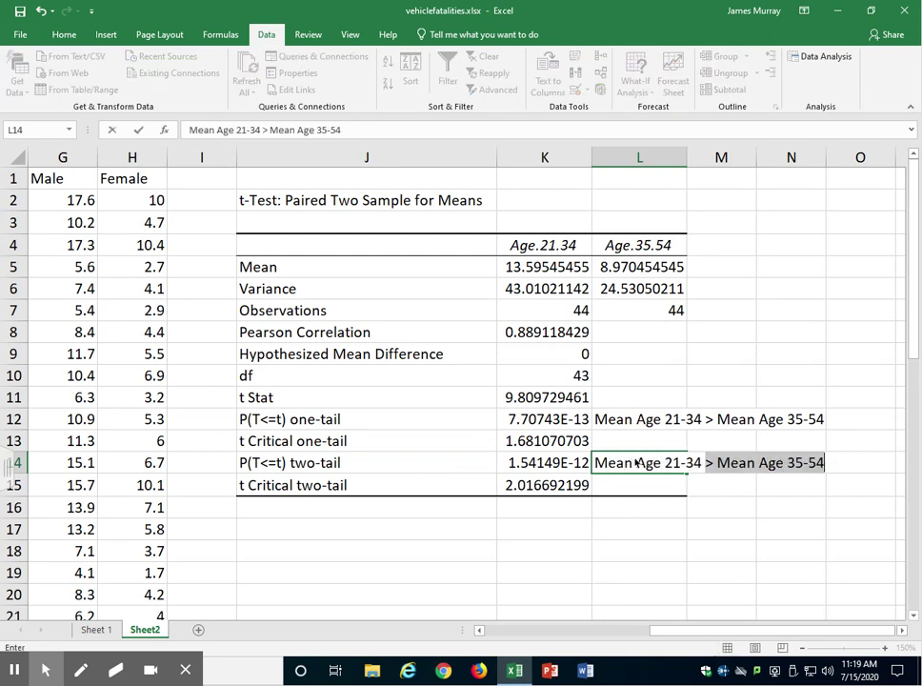
text( != Mean A)
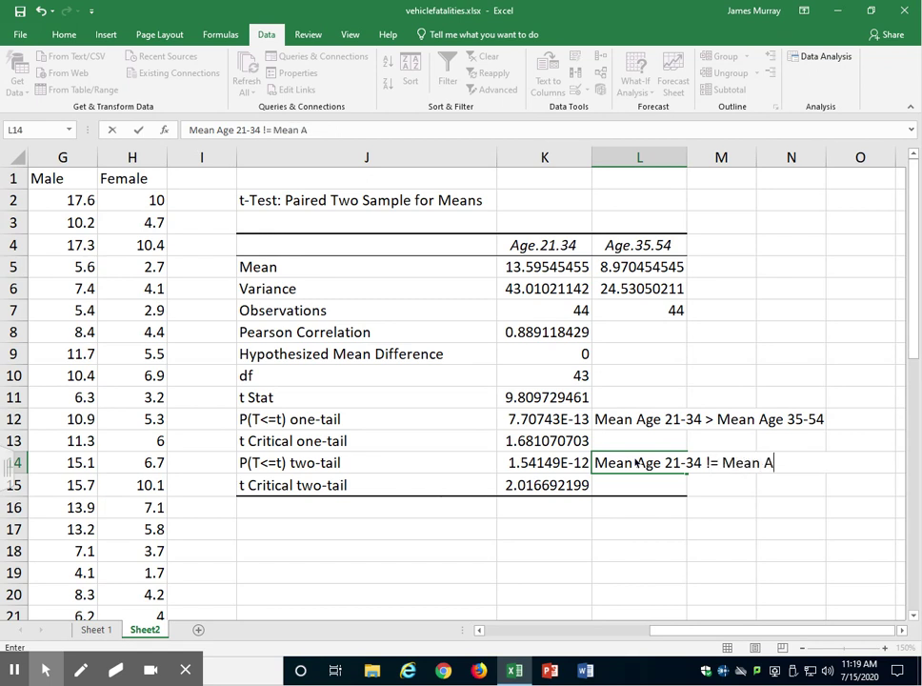
text(ge 35-54)
key(Return)
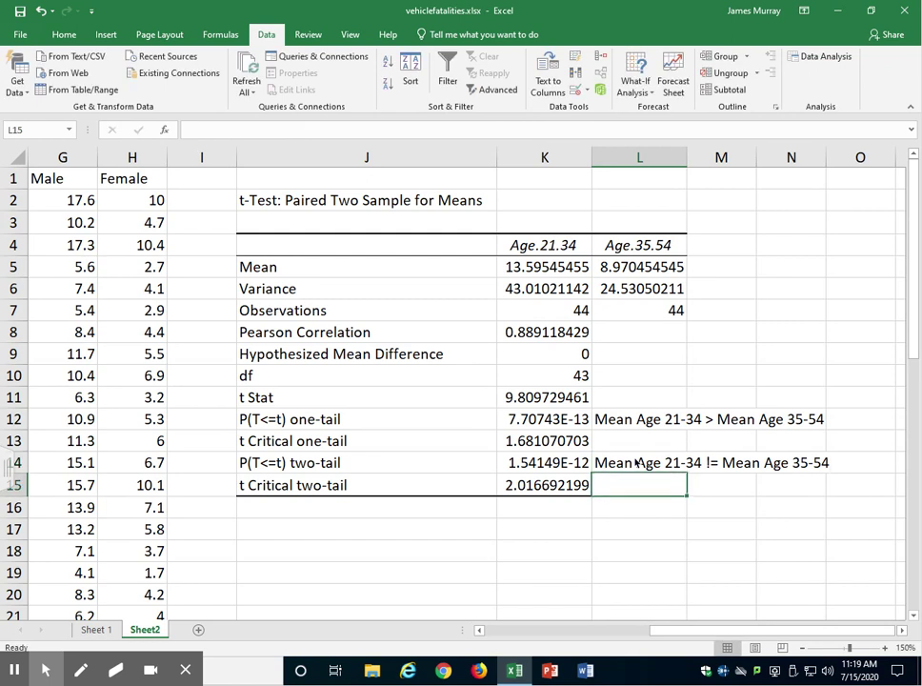
- Make the hypothesis notes in L12 and L14 bold while reviewing their one-tail and two-tail p-values
click(537, 420)
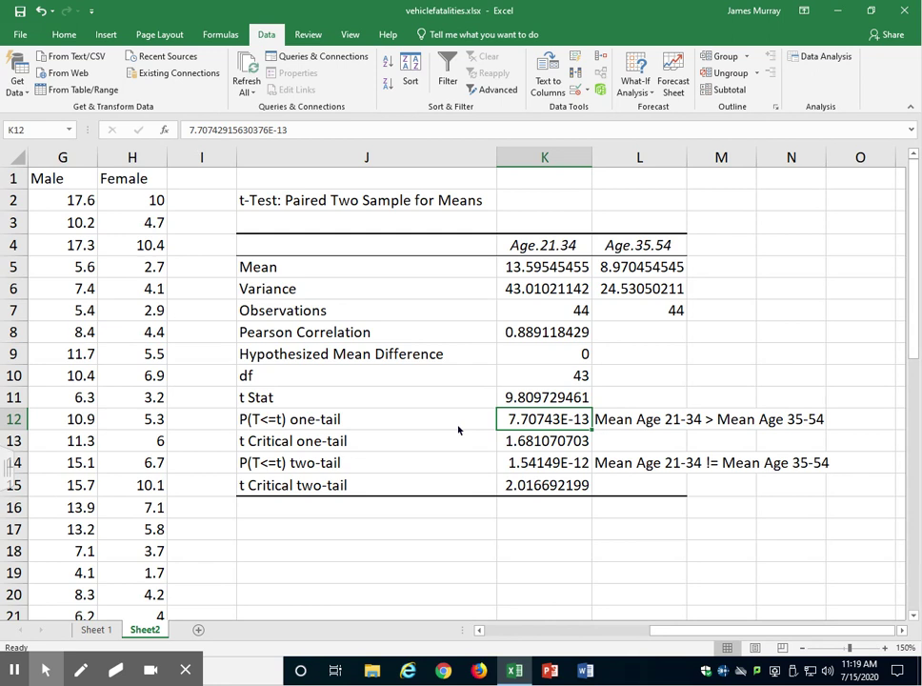
click(653, 421)
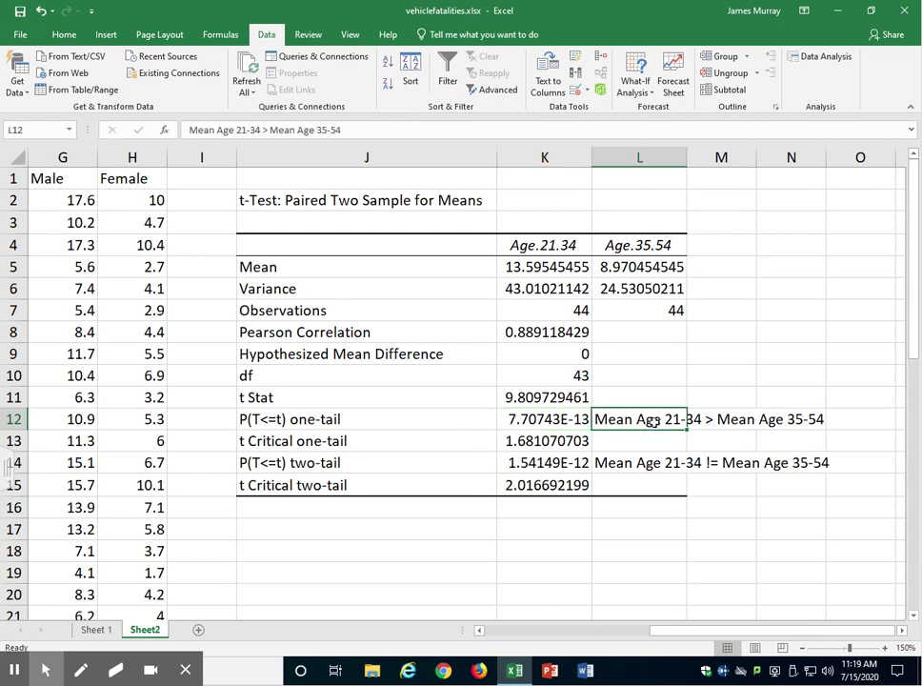
key(ctrl+b)
click(658, 443)
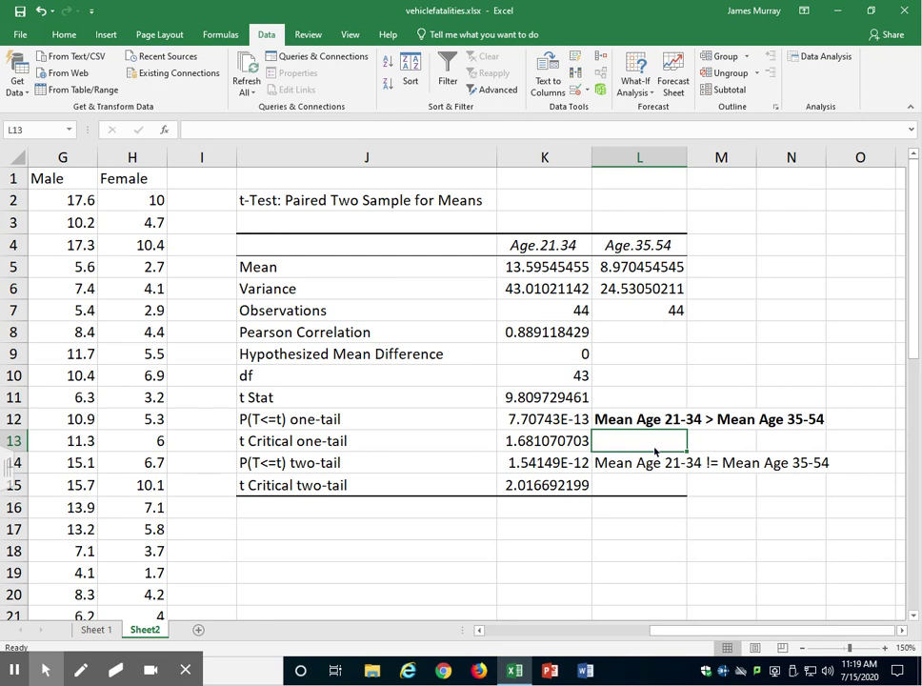
click(543, 461)
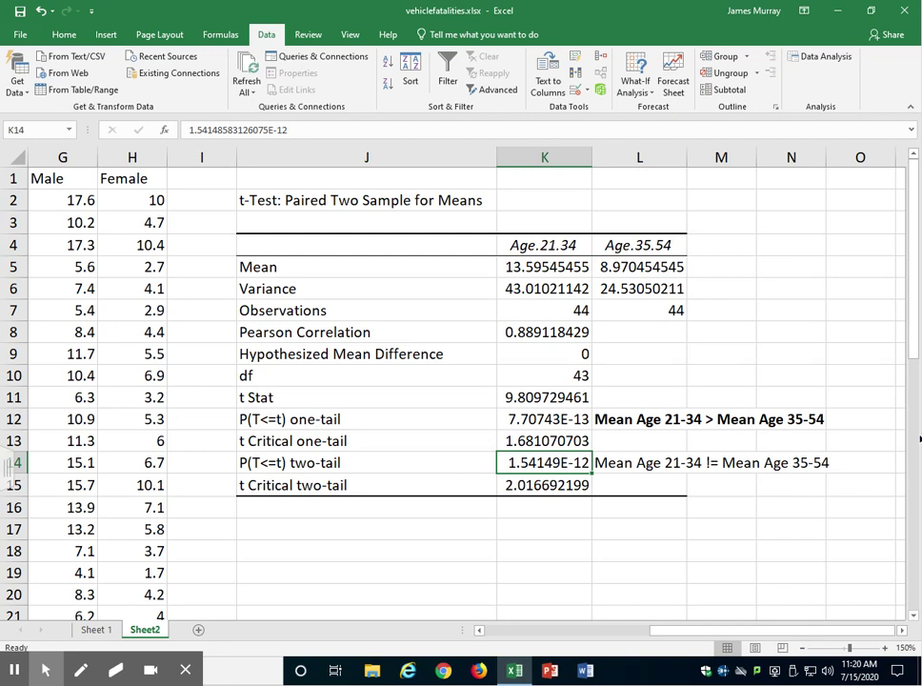
key(Right)
key(ctrl+b)
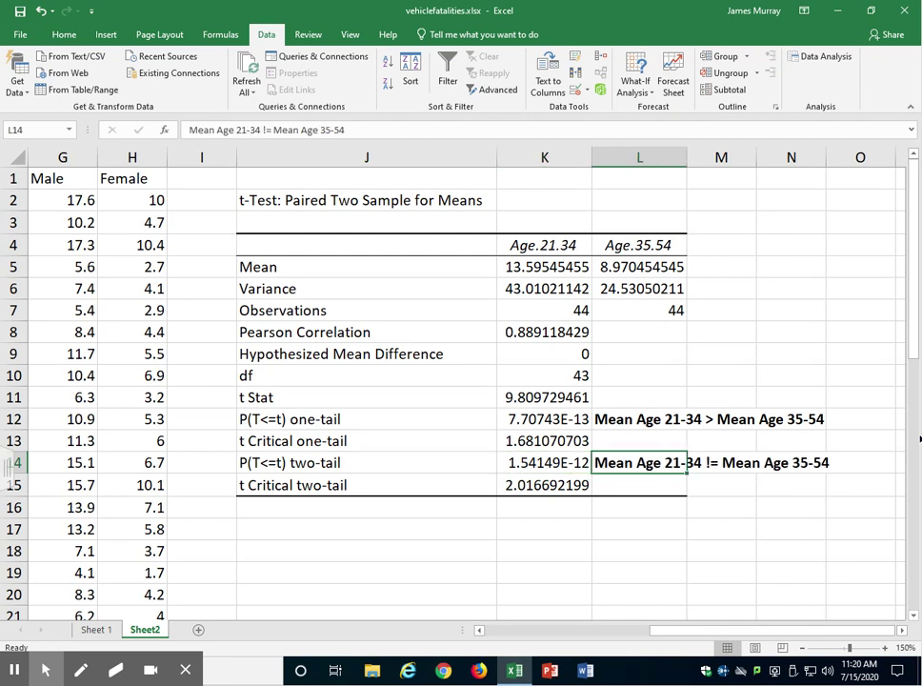
click(652, 486)
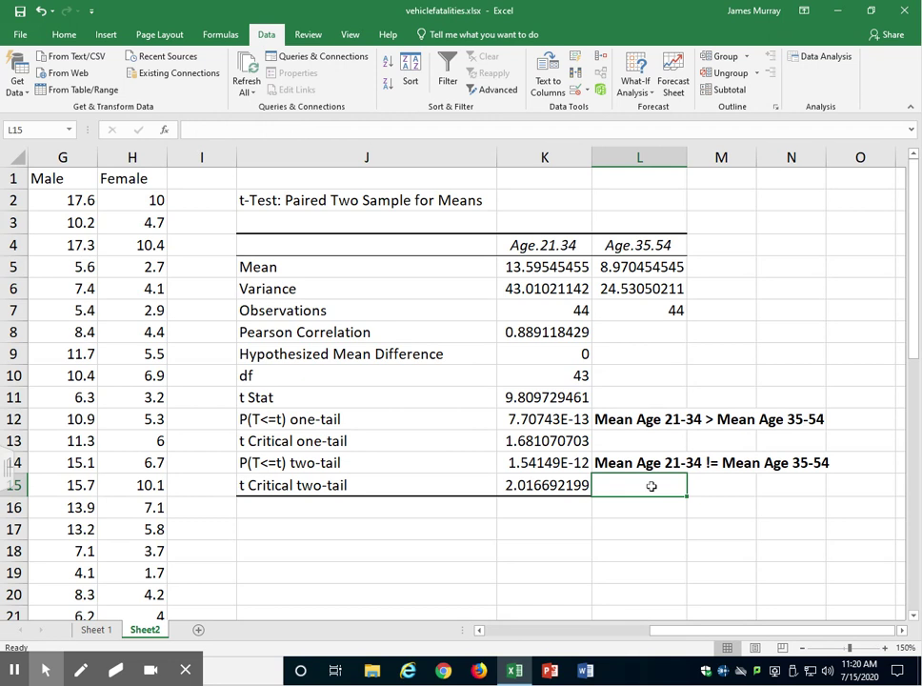